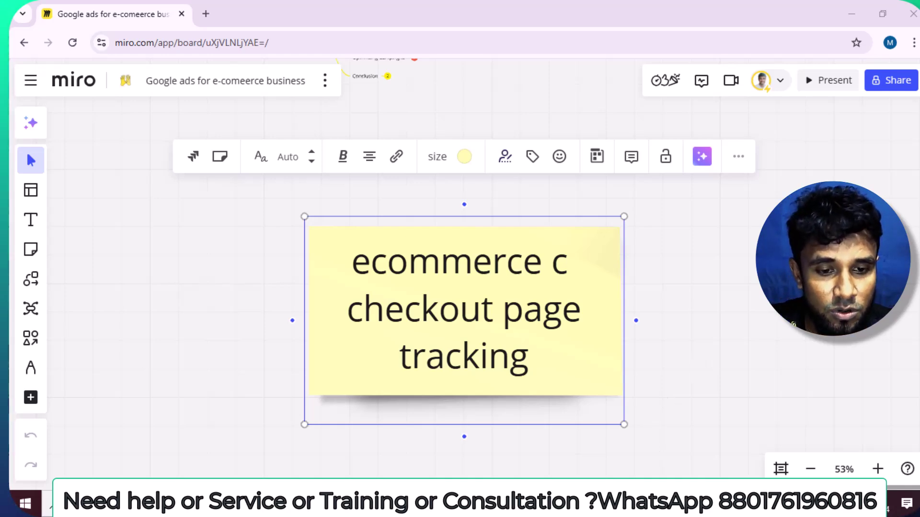
Switch to Google Ads and start a new website conversion action from the Goals conversion summary
key(alt+Tab)
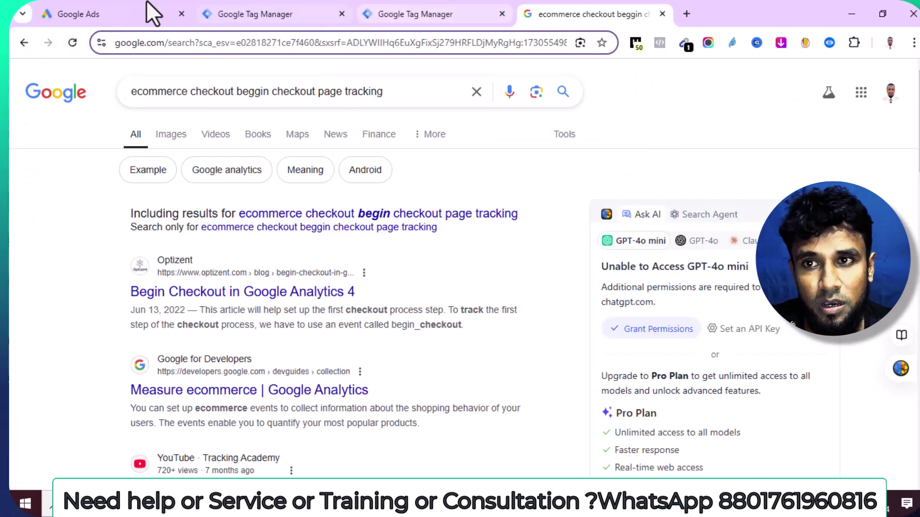
click(127, 2)
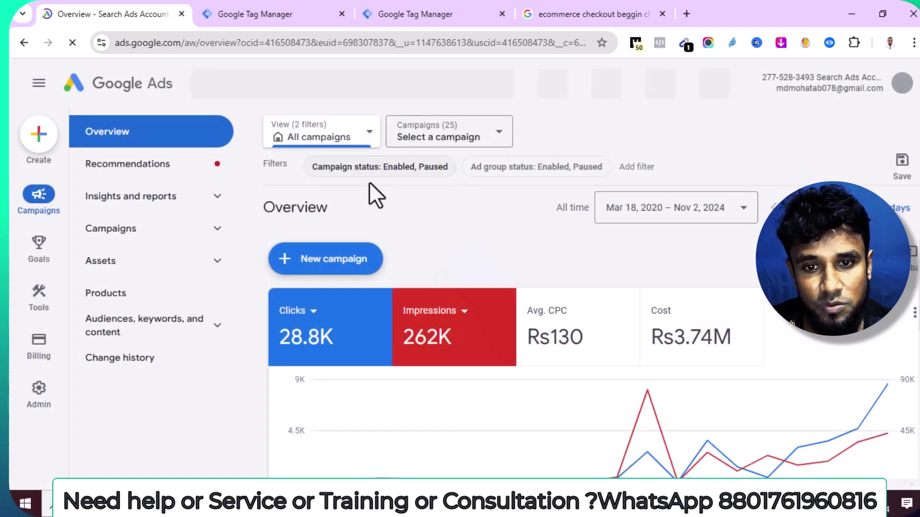
click(38, 259)
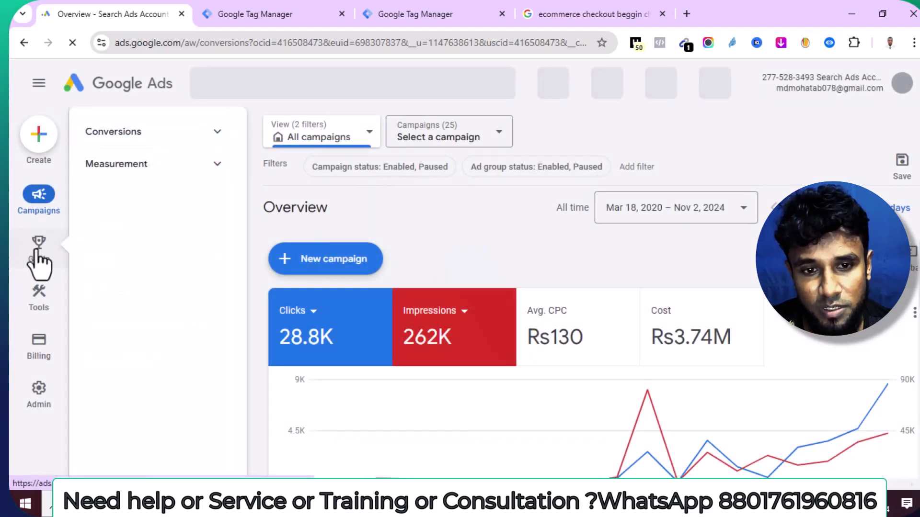
mouse_move(40, 259)
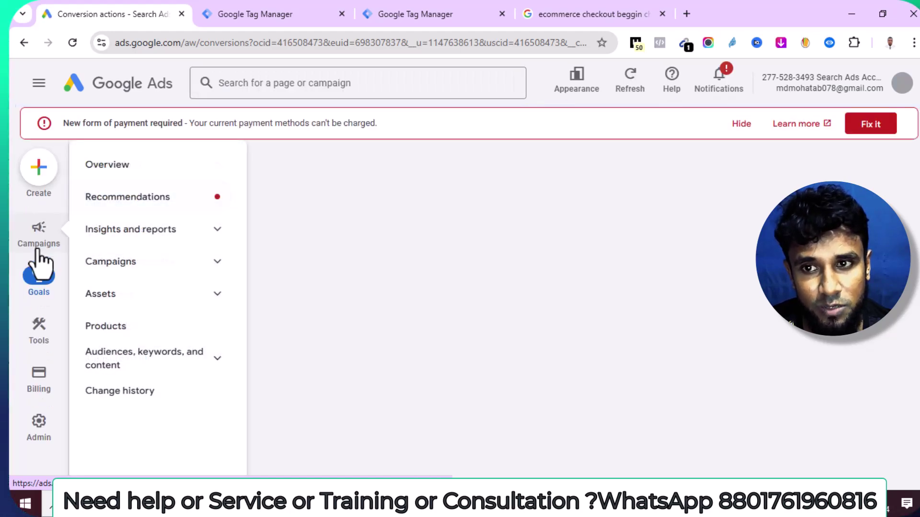
click(743, 124)
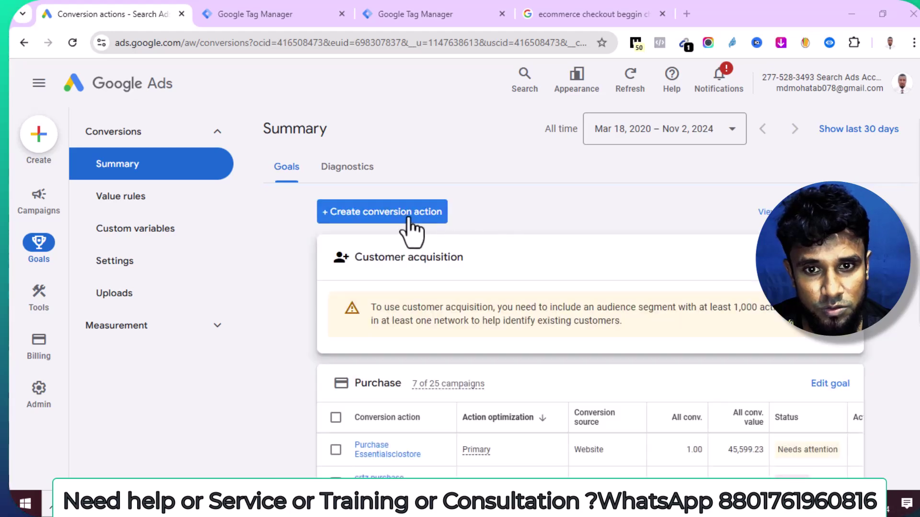
click(410, 216)
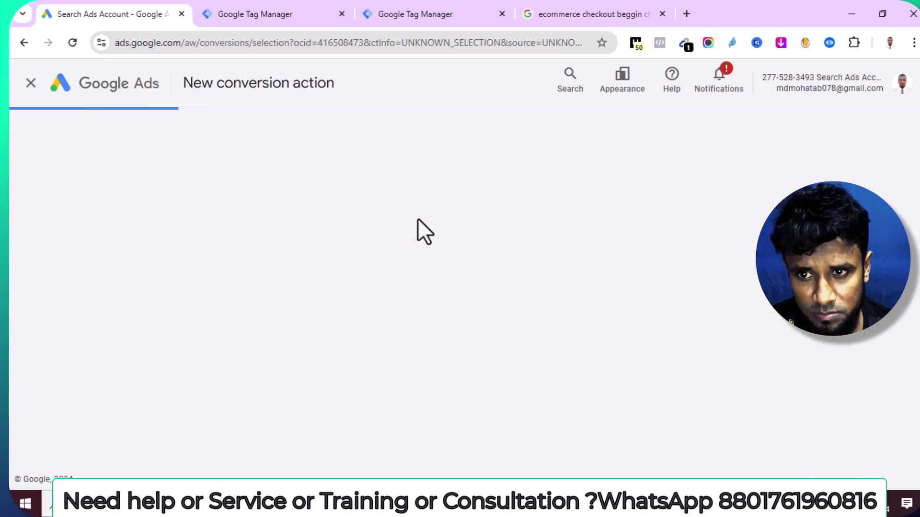
click(179, 302)
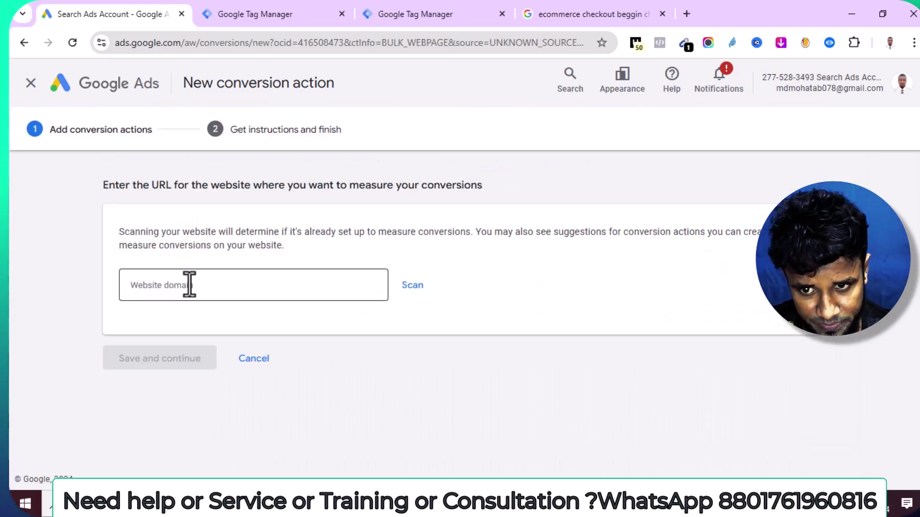
Open essentialsclostore.com in a new browser tab and copy its full URL
click(685, 13)
click(546, 42)
text(ess)
key(Return)
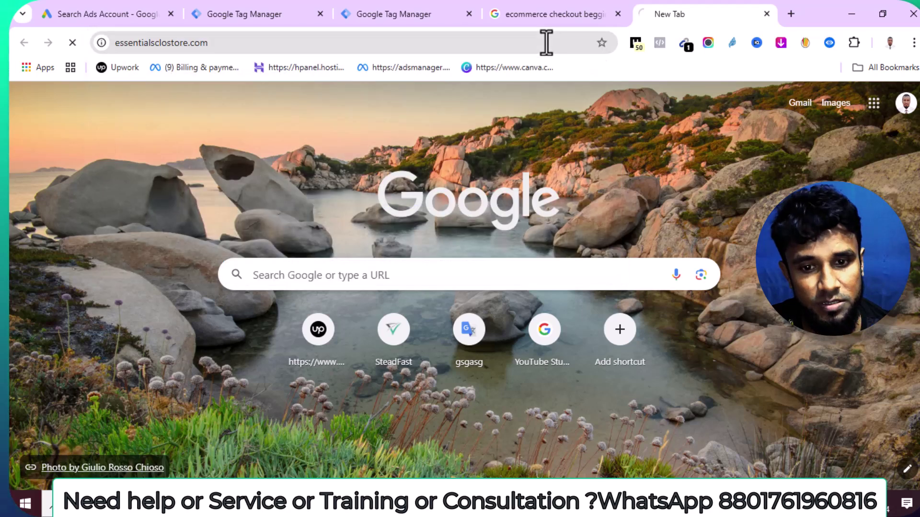
right_click(181, 48)
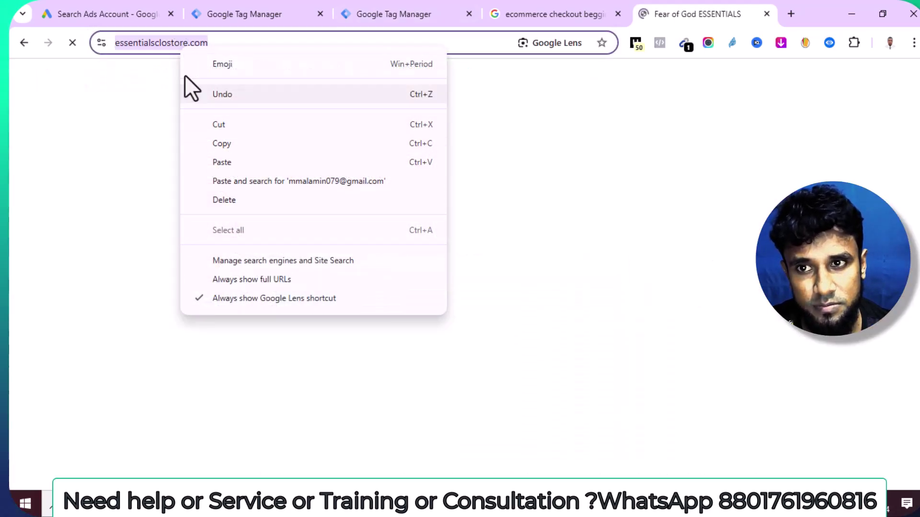
click(162, 45)
right_click(167, 48)
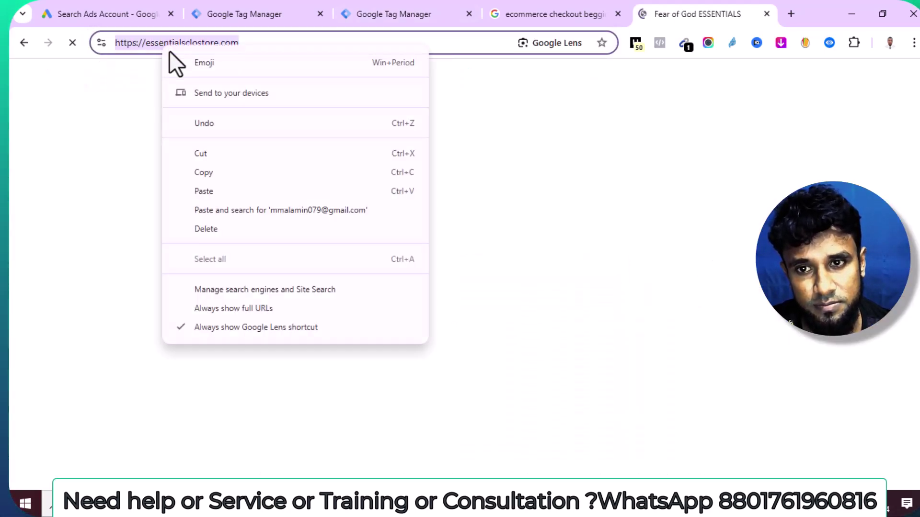
click(205, 172)
click(140, 2)
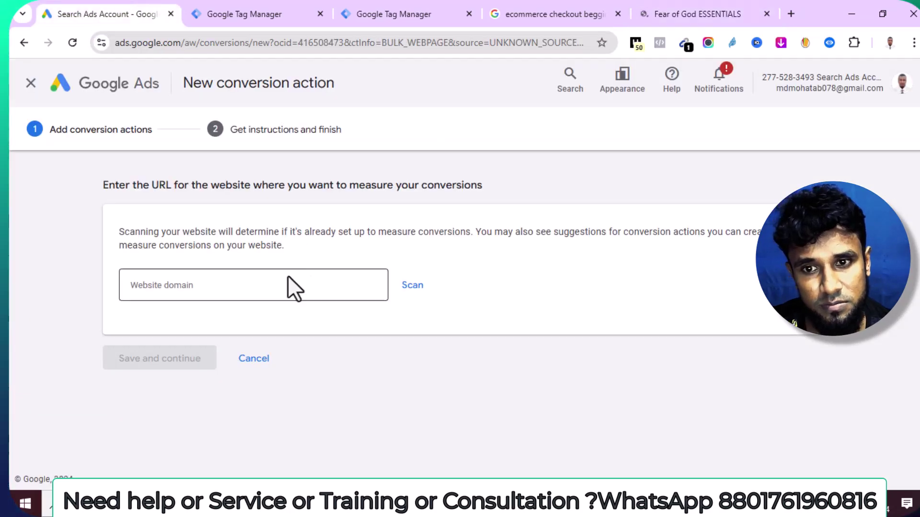
right_click(282, 287)
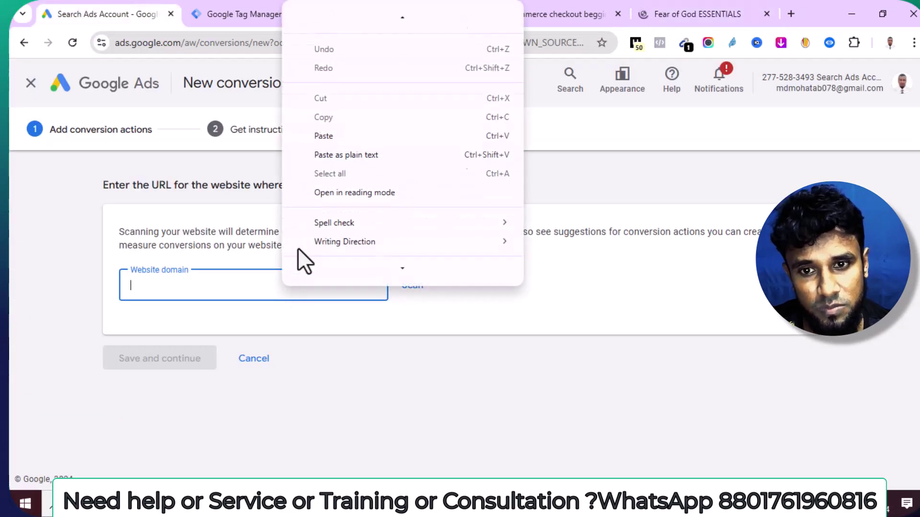
click(335, 139)
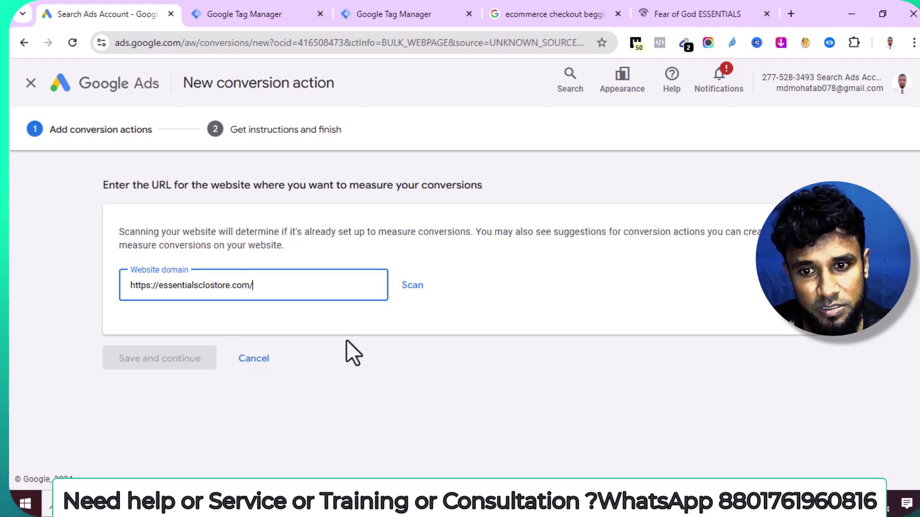
click(417, 300)
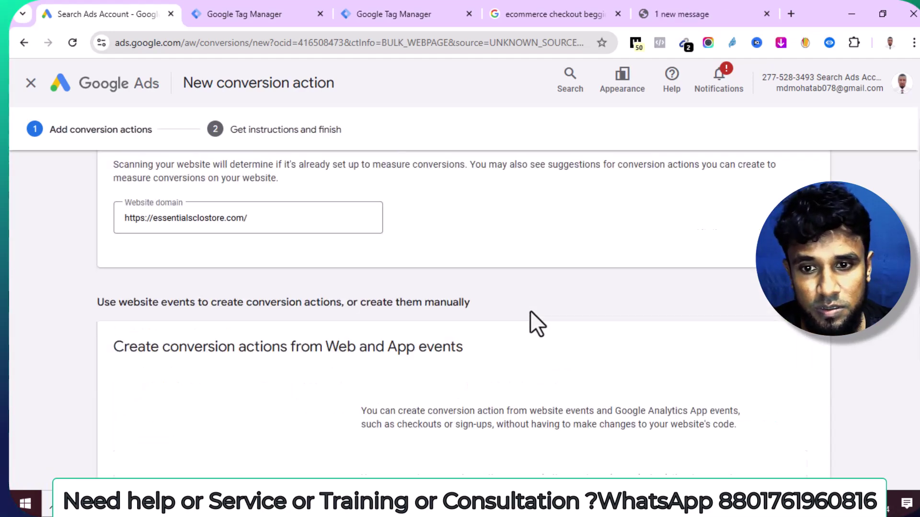
Add a conversion action manually using code and set its goal category to Begin checkout
scroll(512, 334, down, 4)
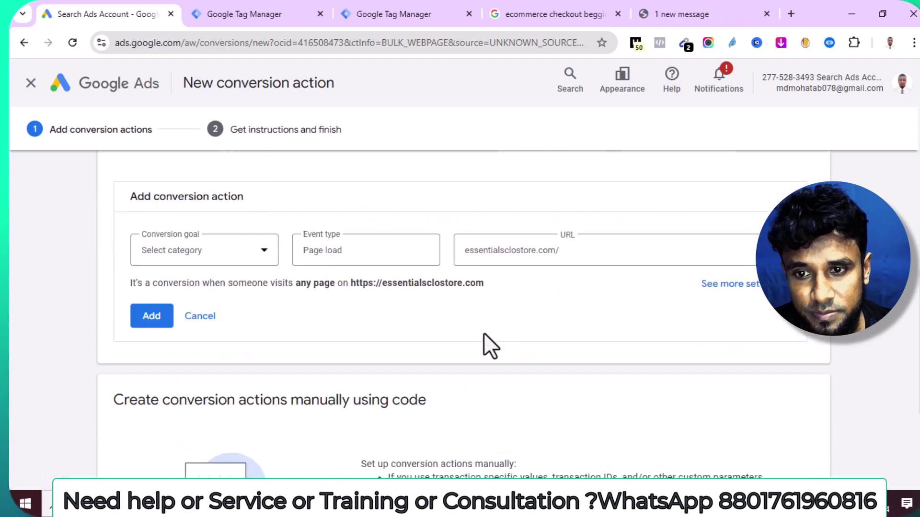
scroll(319, 334, down, 3)
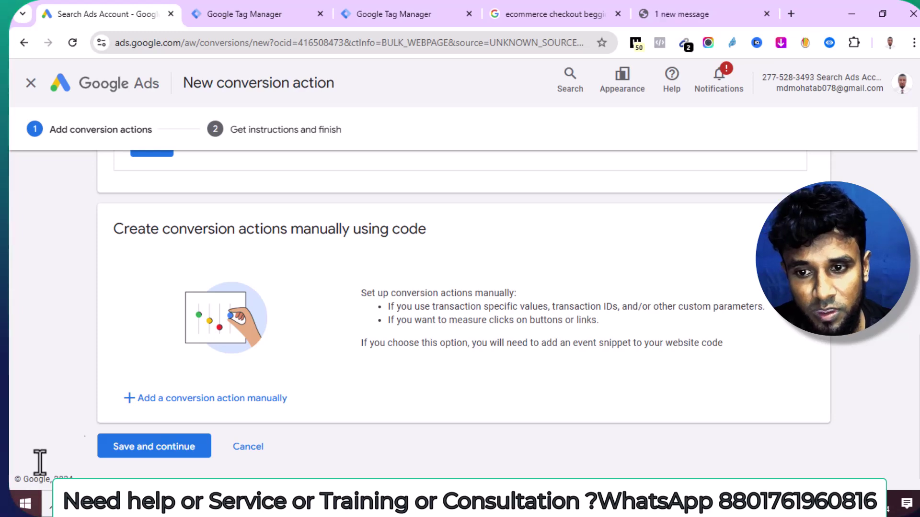
click(266, 399)
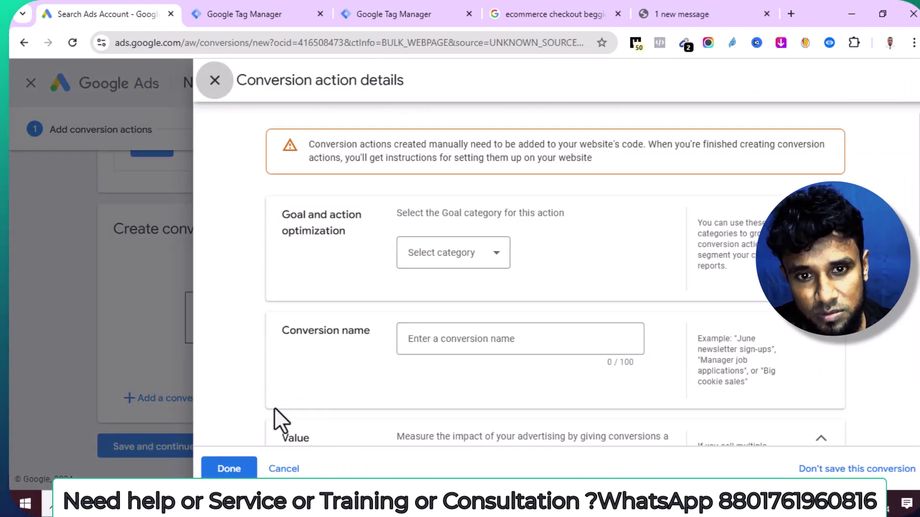
click(496, 258)
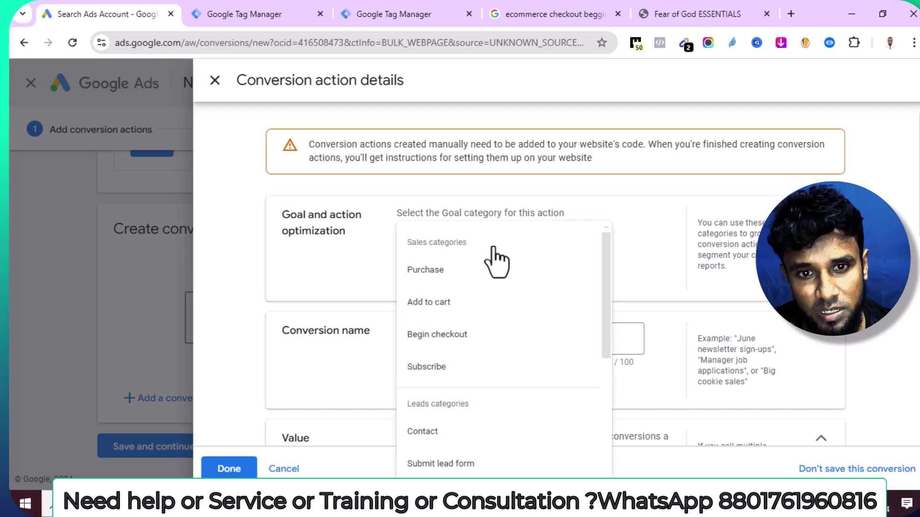
click(471, 338)
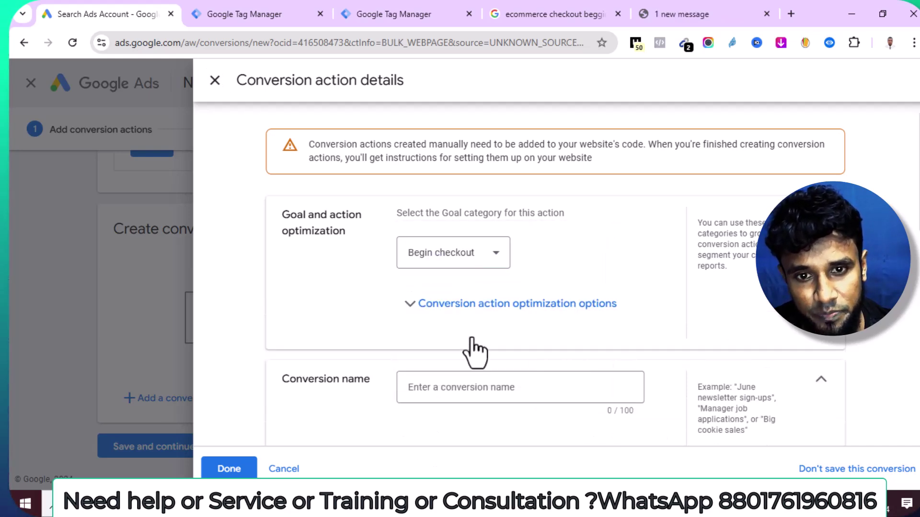
Name the conversion action "Checkout"
scroll(471, 345, down, 2)
click(463, 254)
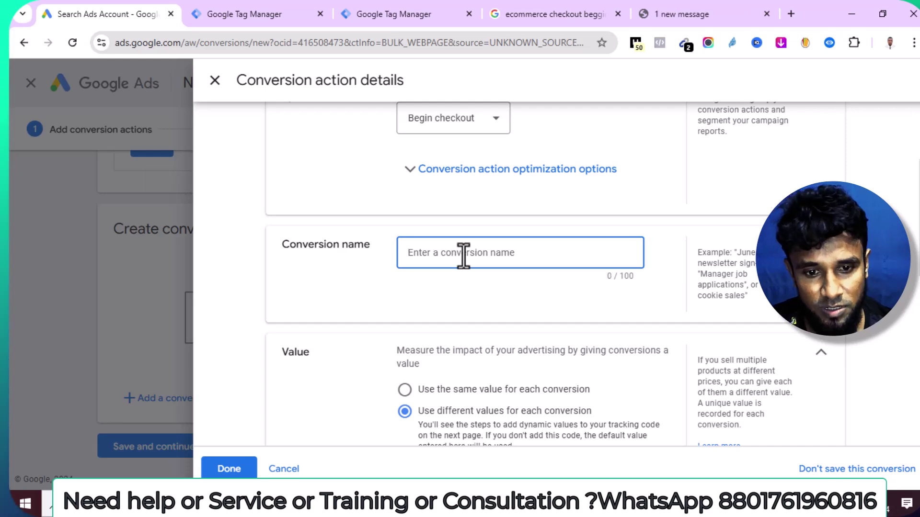
text(Check)
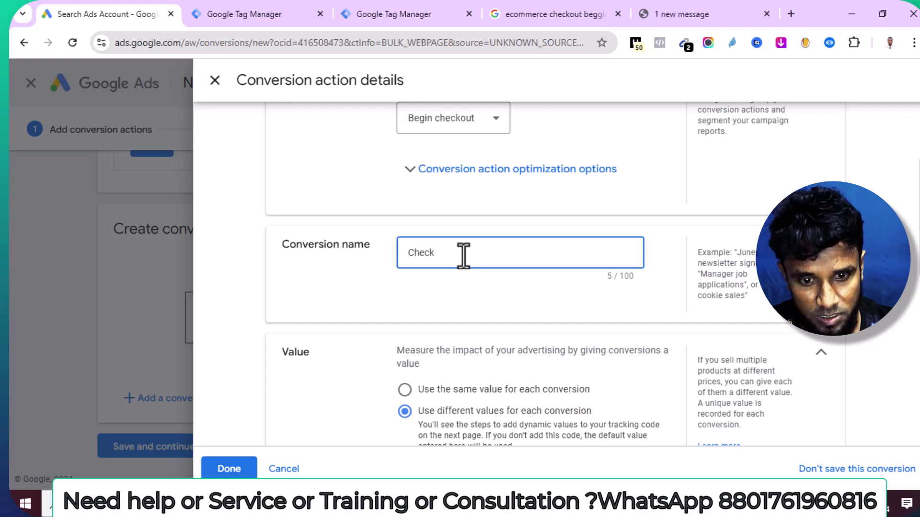
text(Ou)
key(BackSpace)
key(BackSpace)
key(BackSpace)
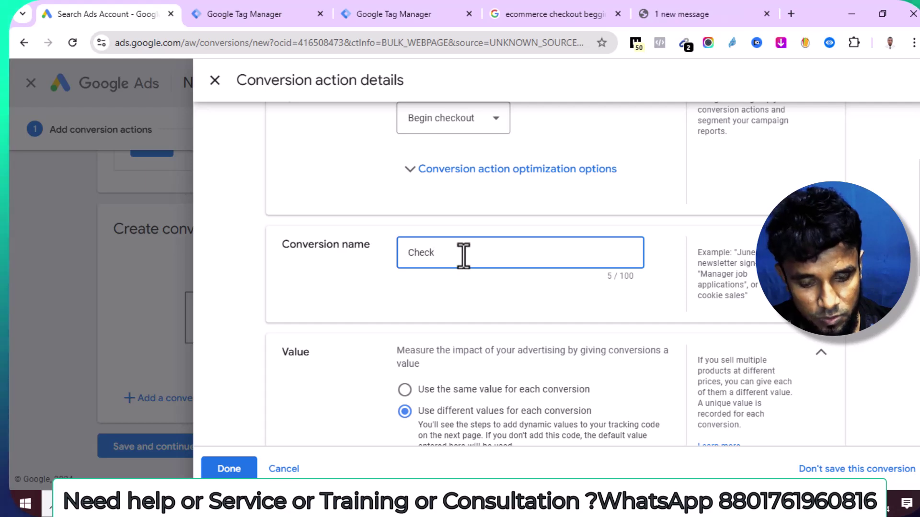
text(ou)
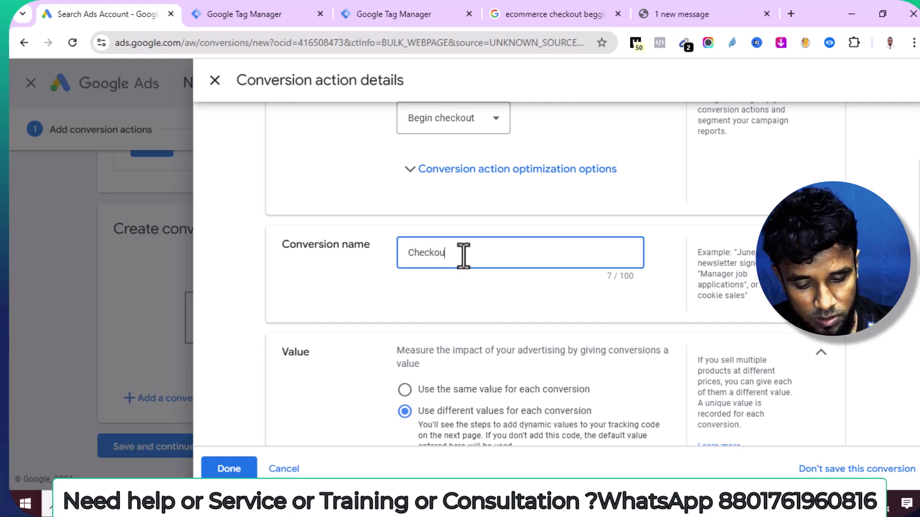
text(t)
Accept the default value, count and attribution settings for the Checkout conversion, then save it and continue to the setup instructions
scroll(461, 287, down, 4)
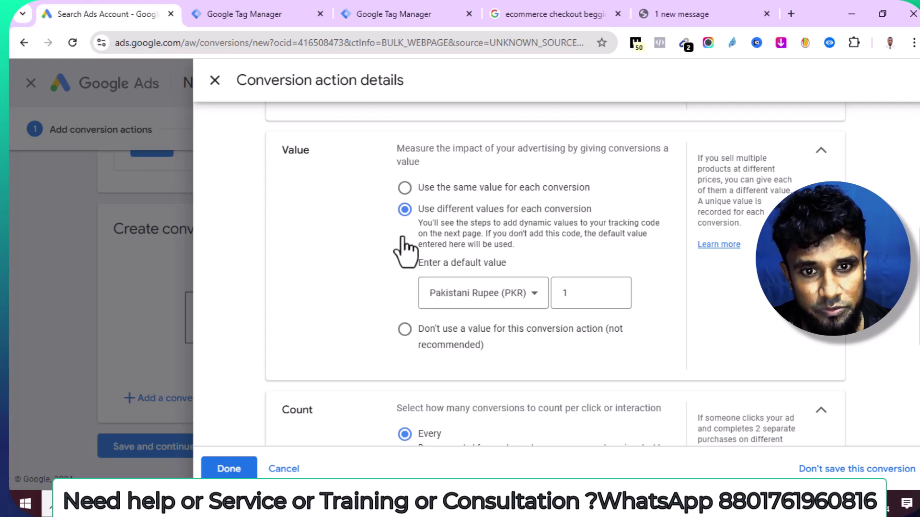
scroll(521, 242, down, 5)
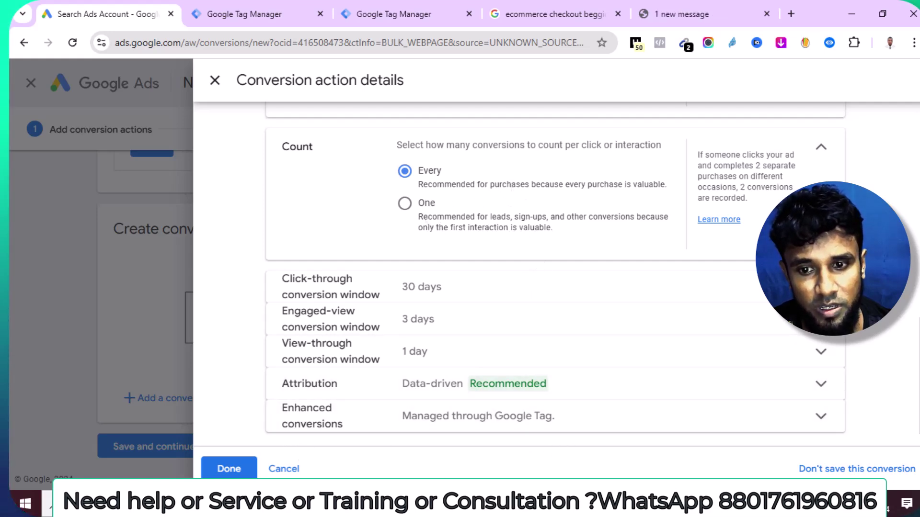
click(229, 469)
scroll(384, 378, down, 2)
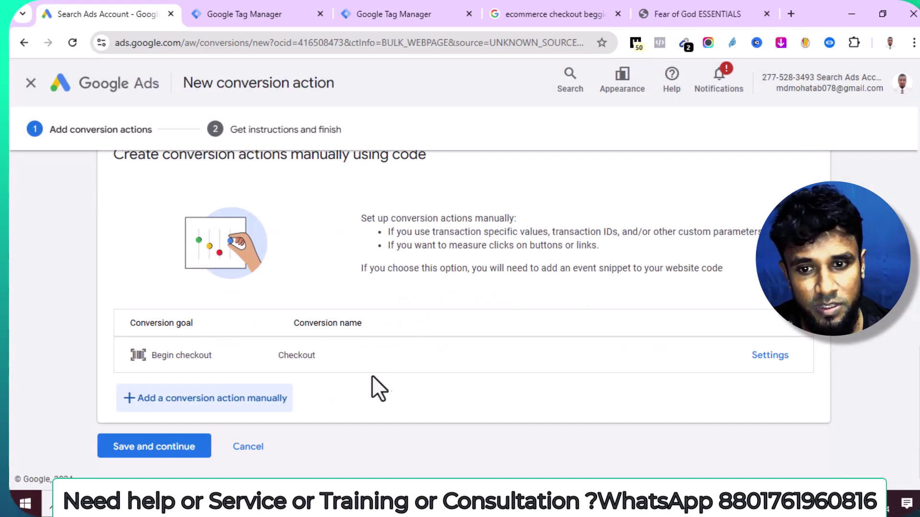
click(174, 452)
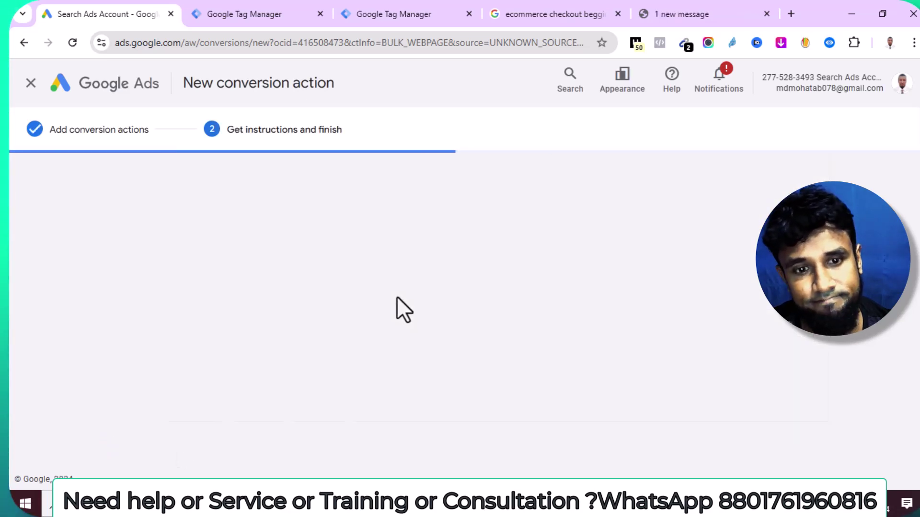
Show the Google Tag Manager setup instructions for the Checkout conversion and copy the conversion ID
scroll(403, 309, down, 1)
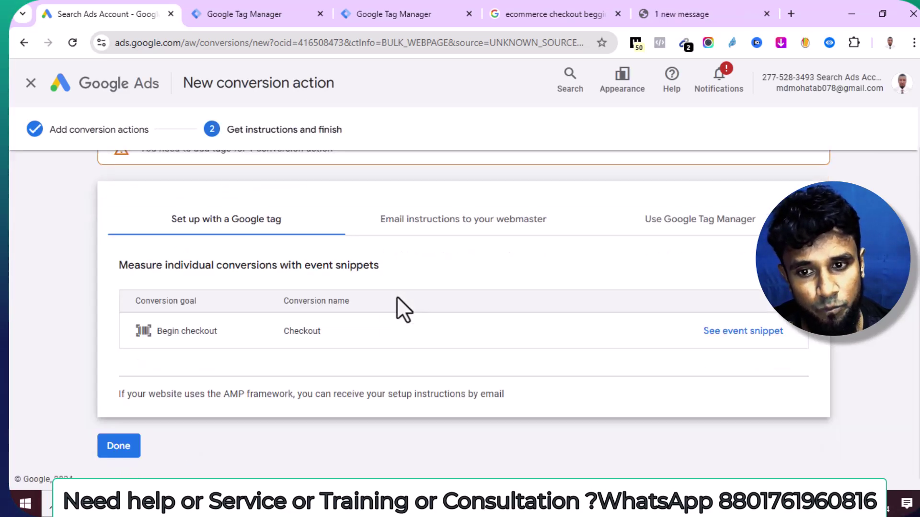
click(700, 219)
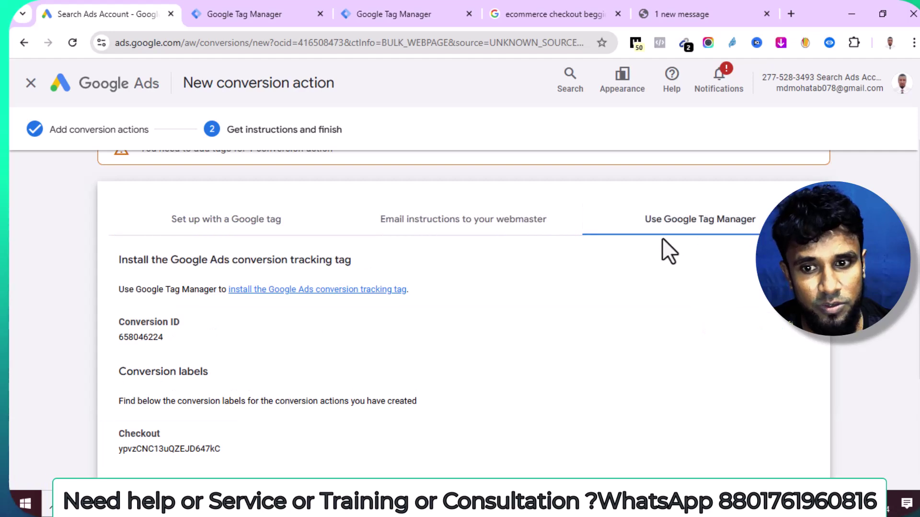
scroll(353, 276, down, 2)
scroll(303, 268, down, 1)
scroll(303, 268, up, 1)
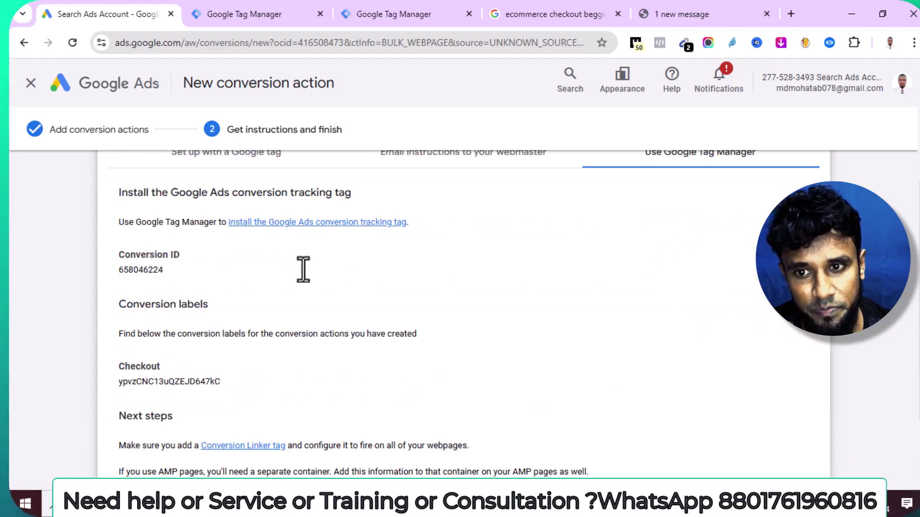
double_click(142, 269)
right_click(162, 274)
click(184, 285)
click(186, 283)
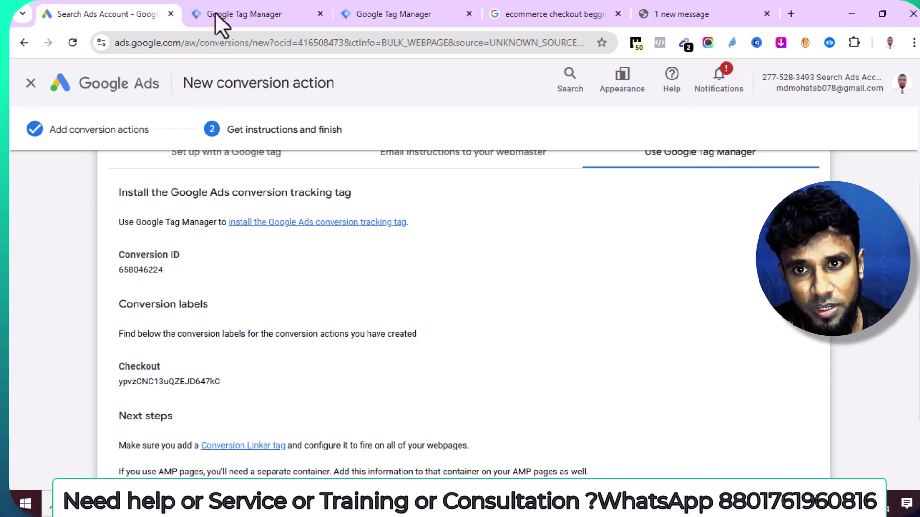
Switch to Google Tag Manager and start a new tag in the essentialsclostore.com container
click(311, 11)
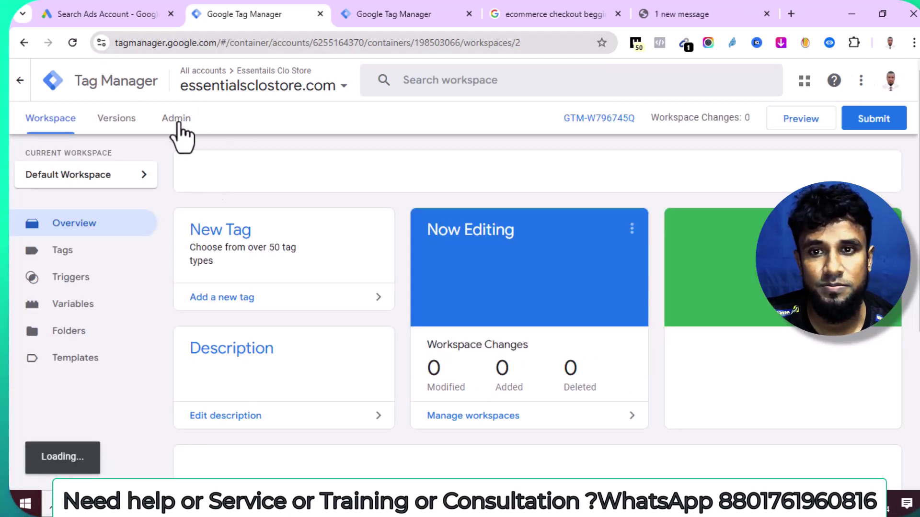
click(64, 251)
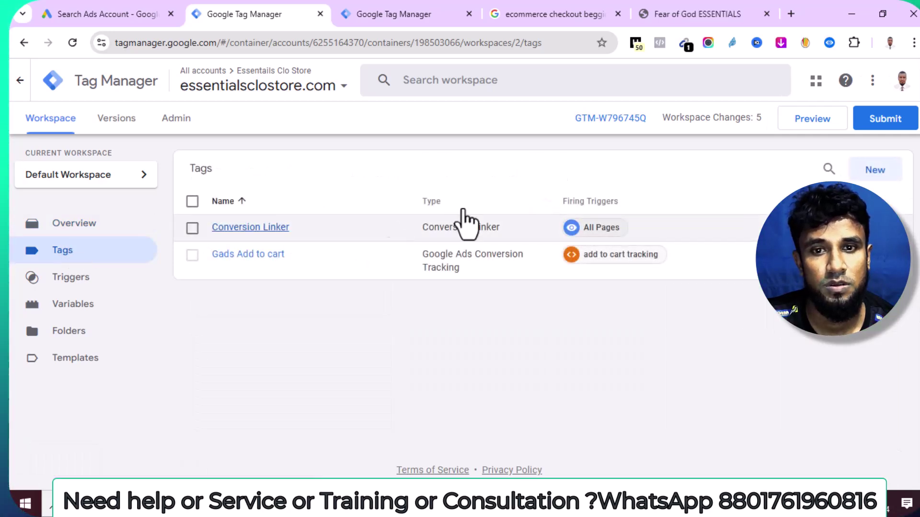
click(874, 174)
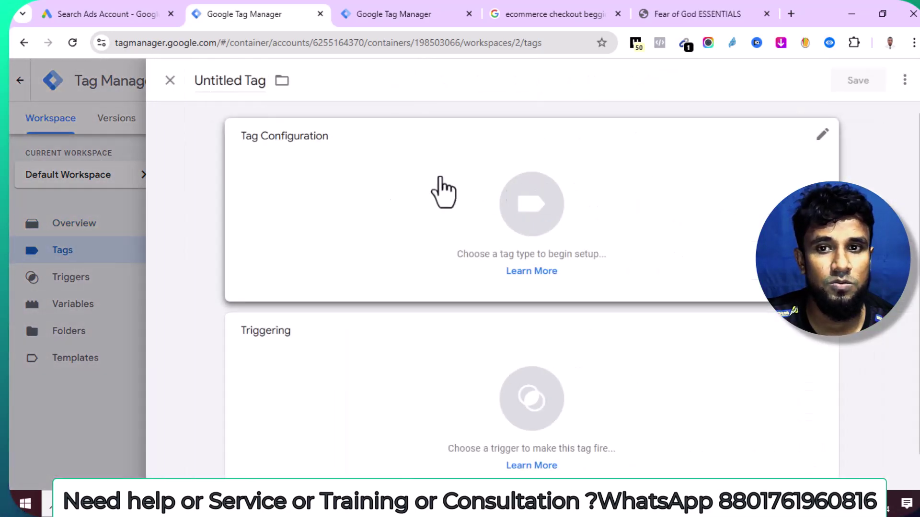
Name the new tag "Checkout page tracking google ads"
double_click(229, 80)
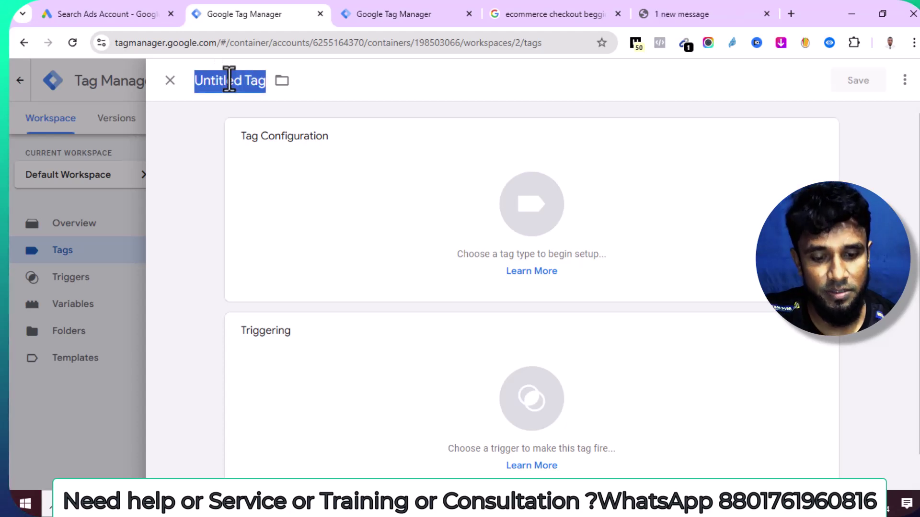
key(BackSpace)
text(Be)
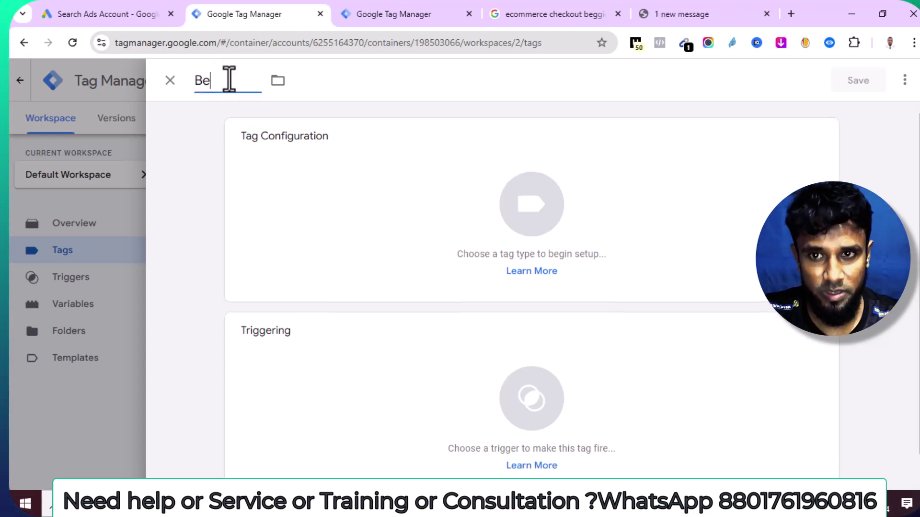
text(ging)
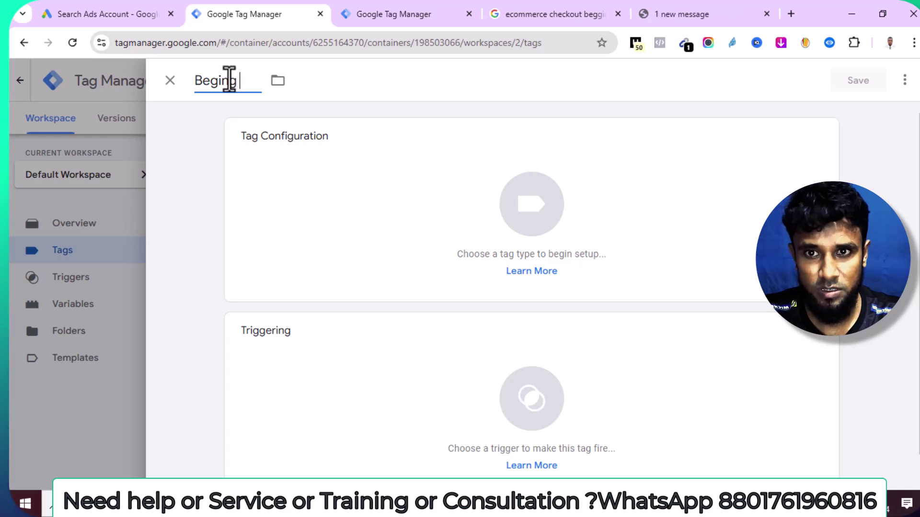
key(BackSpace)
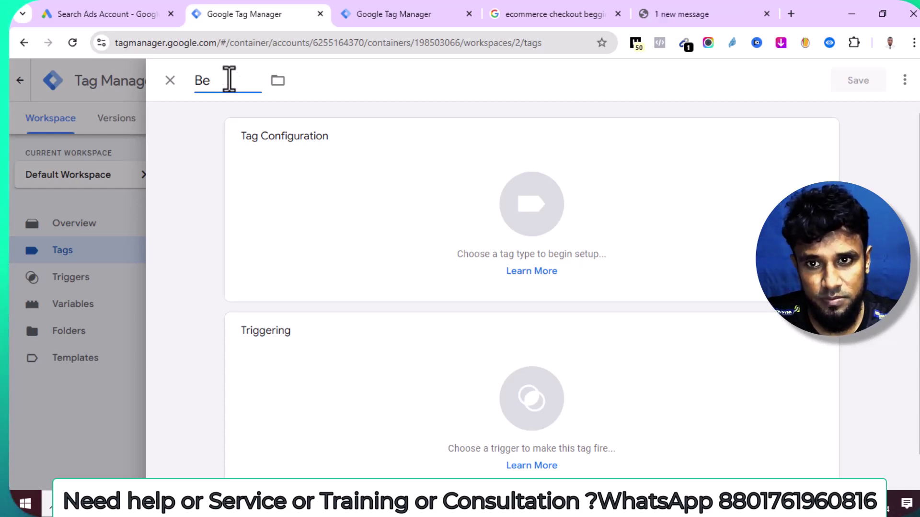
key(BackSpace)
key(BackSpace)
text(Checku)
key(BackSpace)
key(BackSpace)
text(kout page)
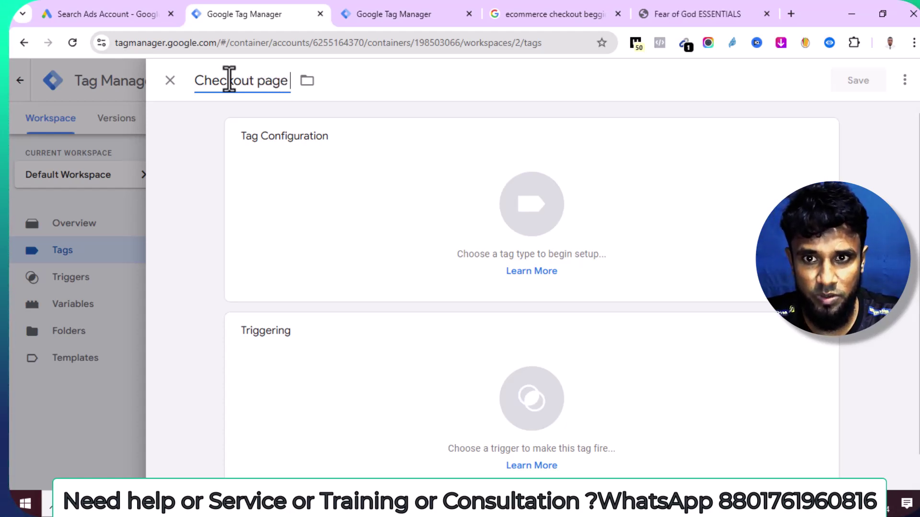
text(trackin)
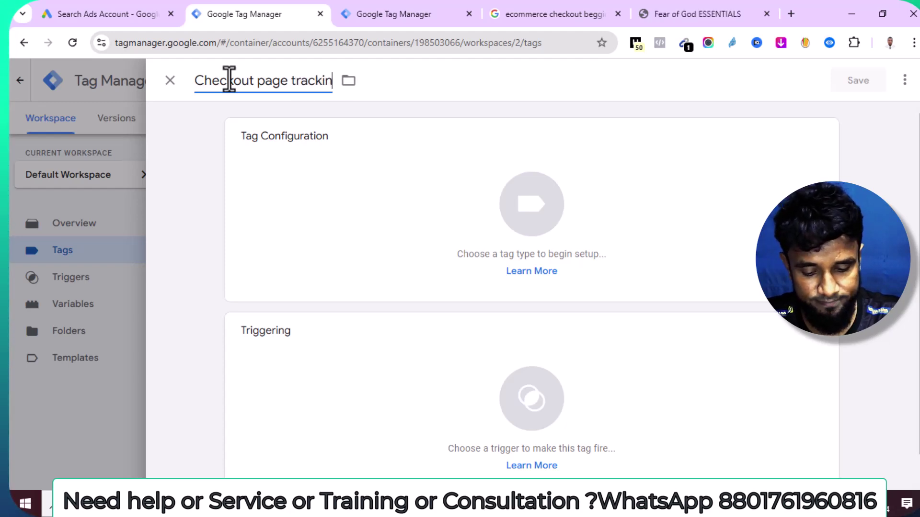
text(g googl;)
key(BackSpace)
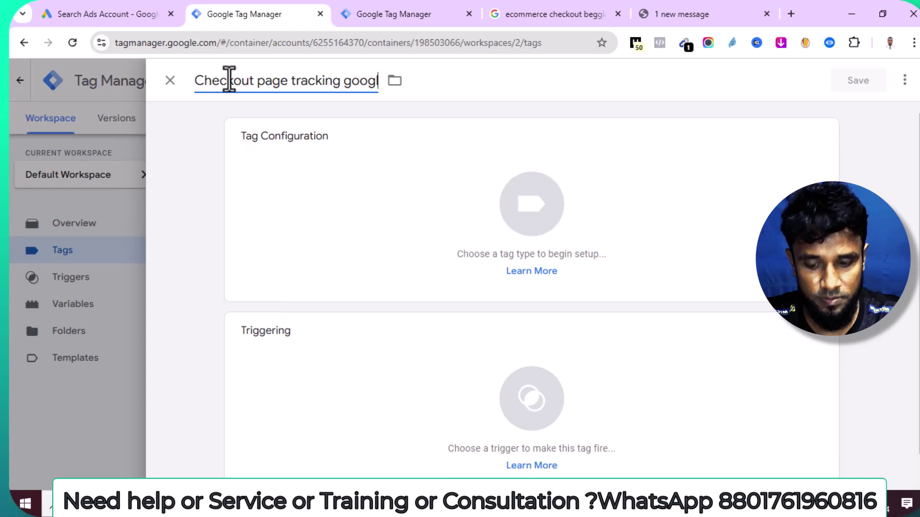
text(l)
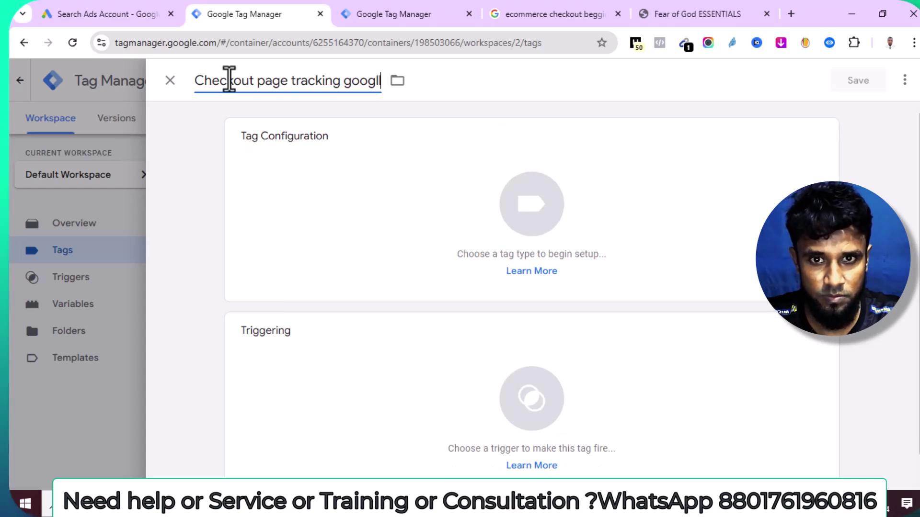
text(e ads)
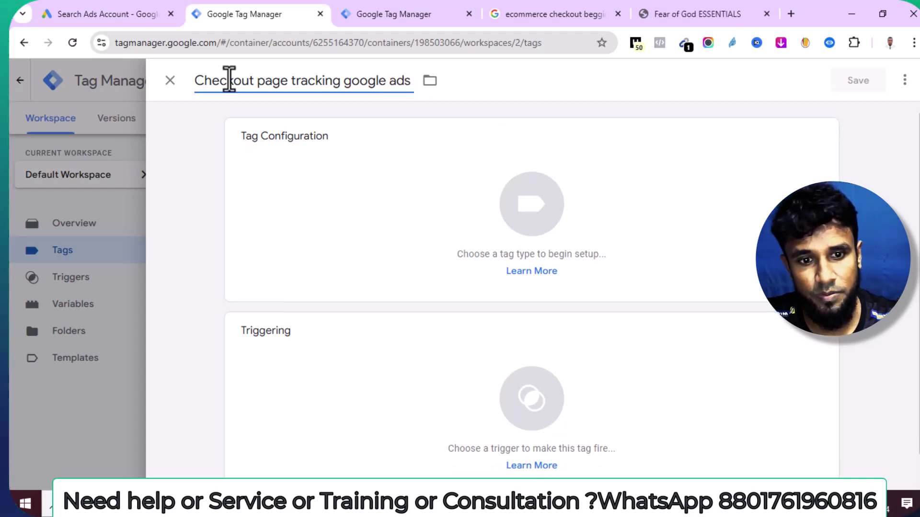
Set the tag type to Google Ads Conversion Tracking and paste the copied conversion ID into it
click(410, 236)
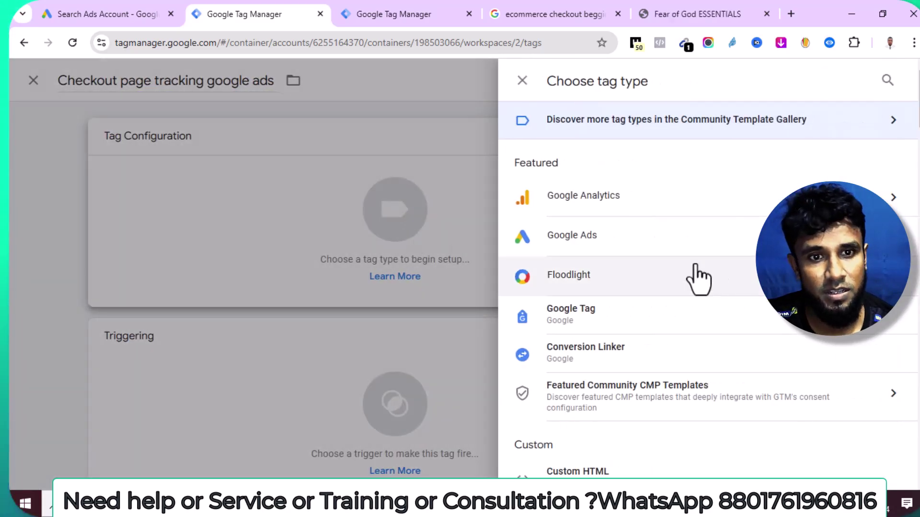
click(632, 242)
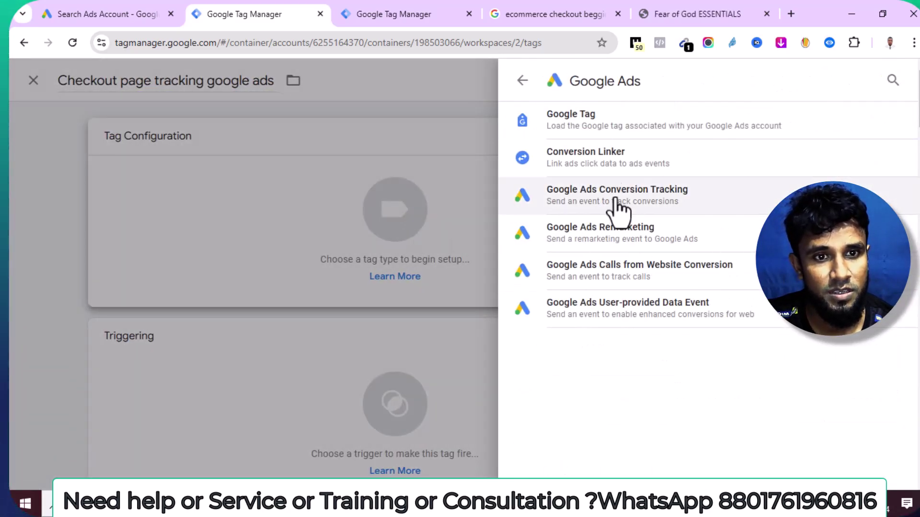
click(647, 217)
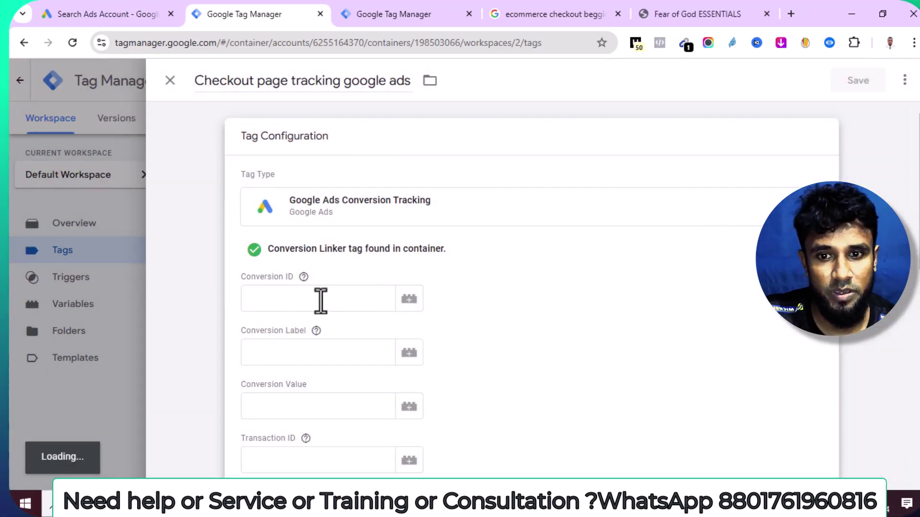
click(319, 280)
key(ctrl+v)
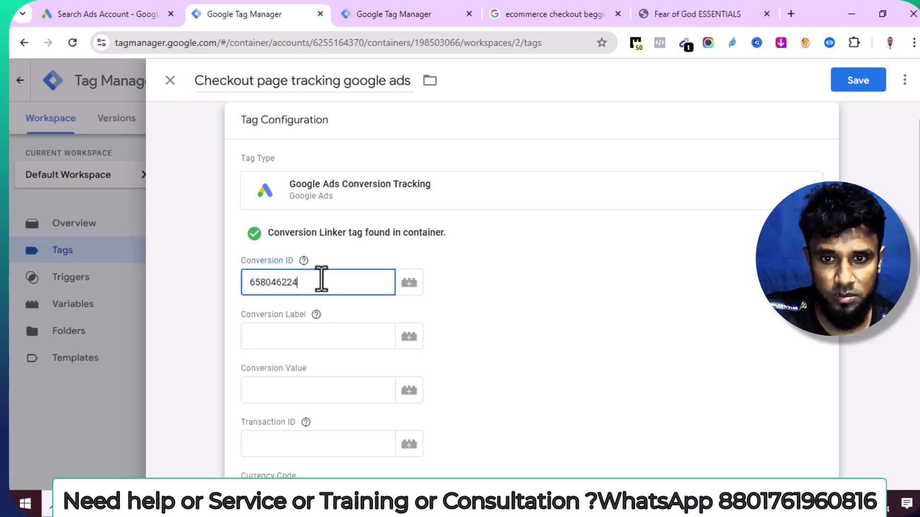
Copy the Checkout conversion label from Google Ads and paste it as the tag's conversion label in Tag Manager
click(98, 6)
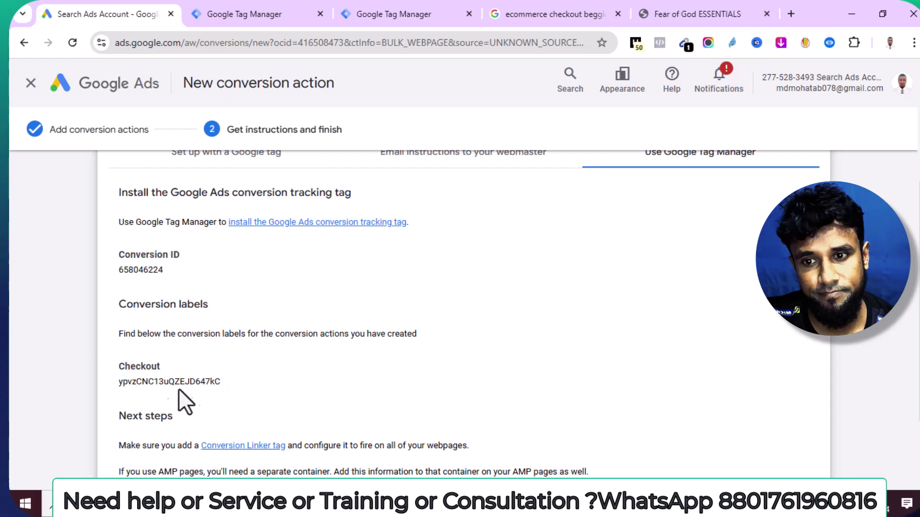
scroll(163, 379, down, 1)
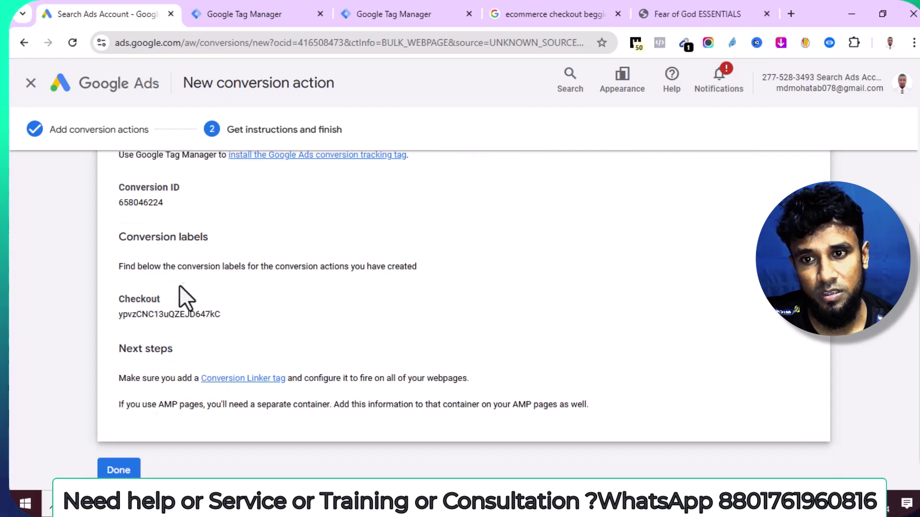
double_click(170, 314)
right_click(191, 314)
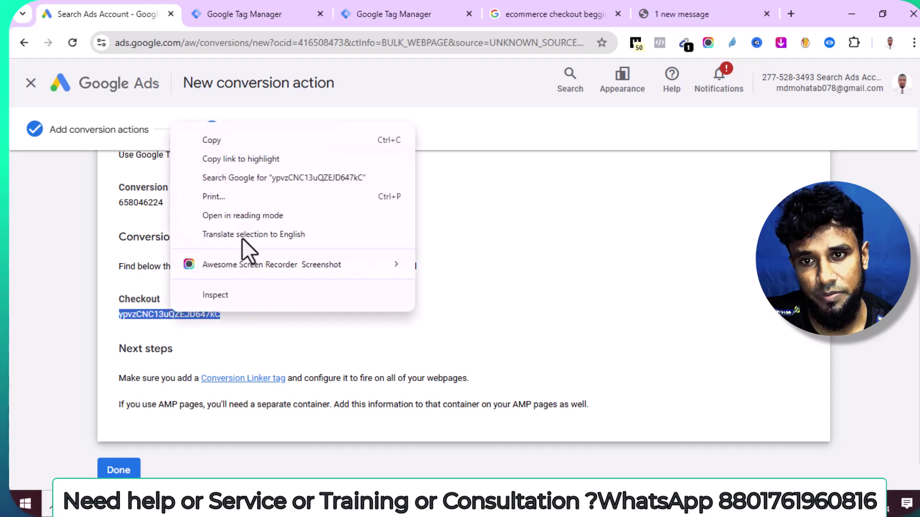
click(229, 140)
scroll(280, 259, up, 1)
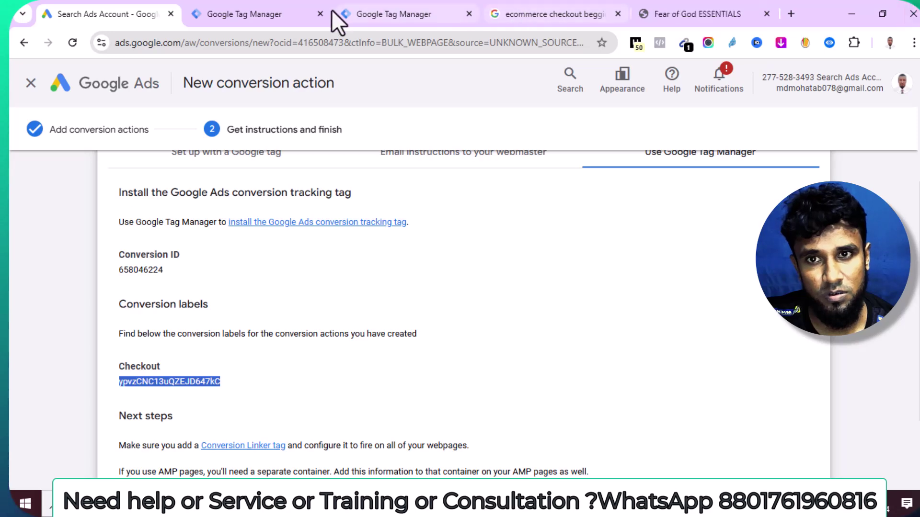
click(257, 15)
click(310, 338)
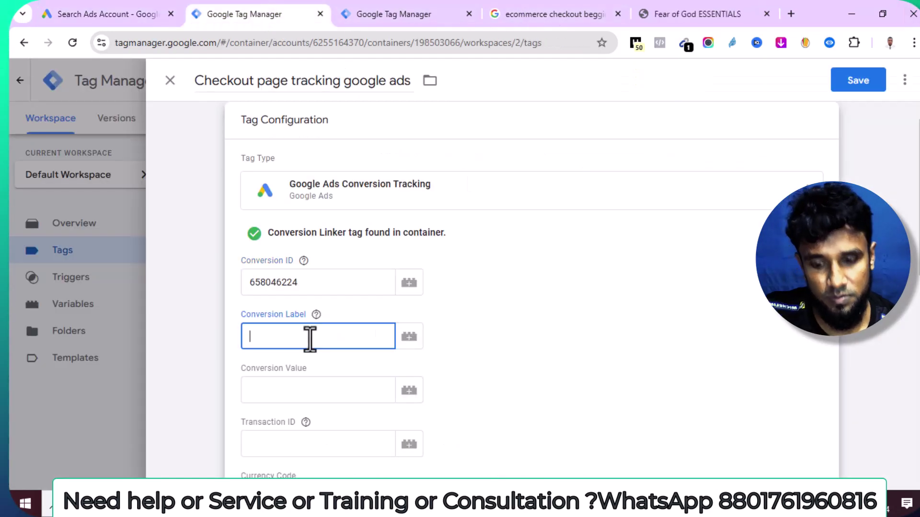
Set the tag's conversion value to {{dlv-Value}} and its currency code to {{dlv-Curency}}
scroll(310, 335, down, 1)
click(309, 321)
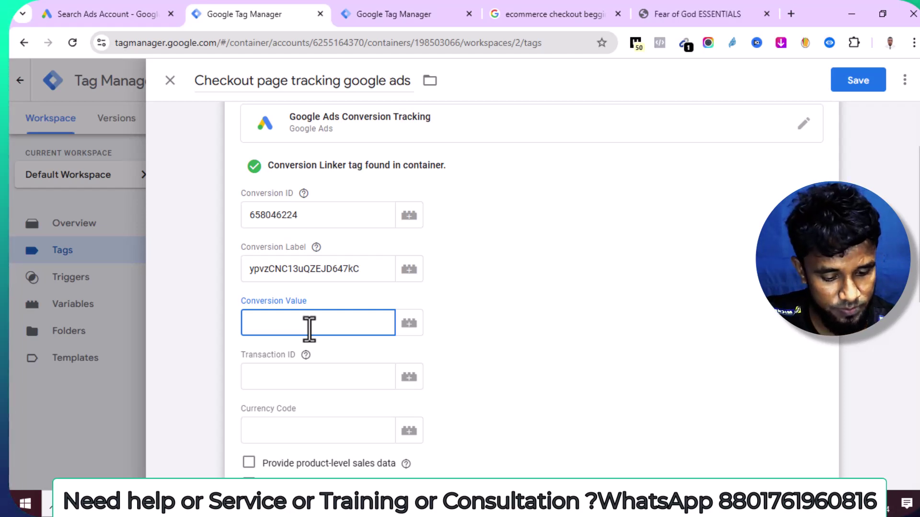
text({{)
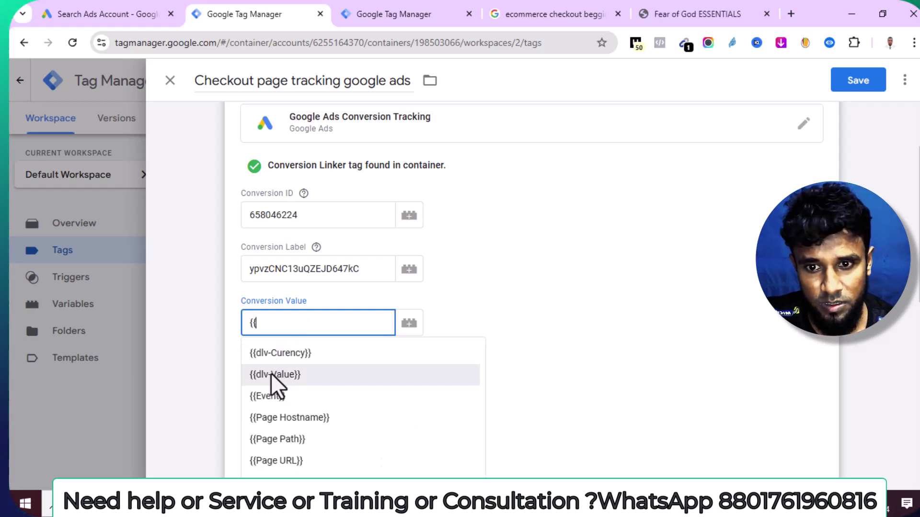
click(271, 373)
click(285, 436)
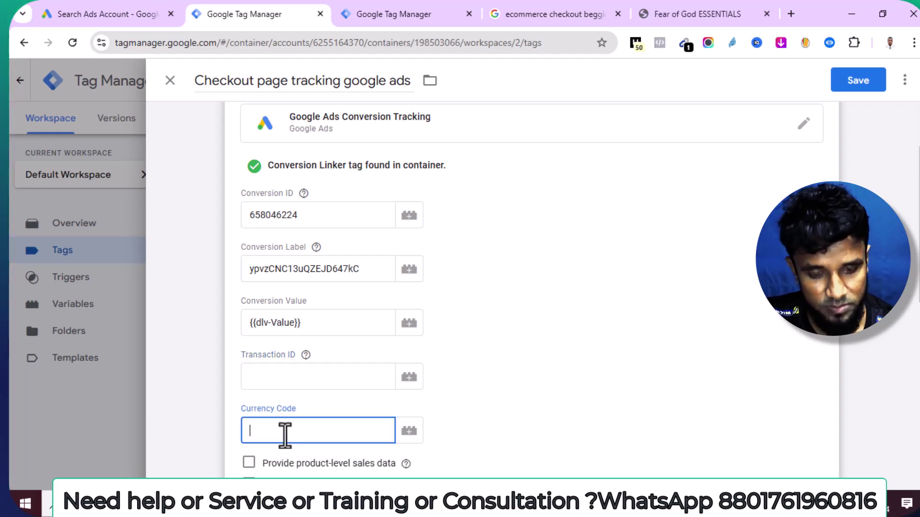
text({{)
scroll(286, 436, down, 1)
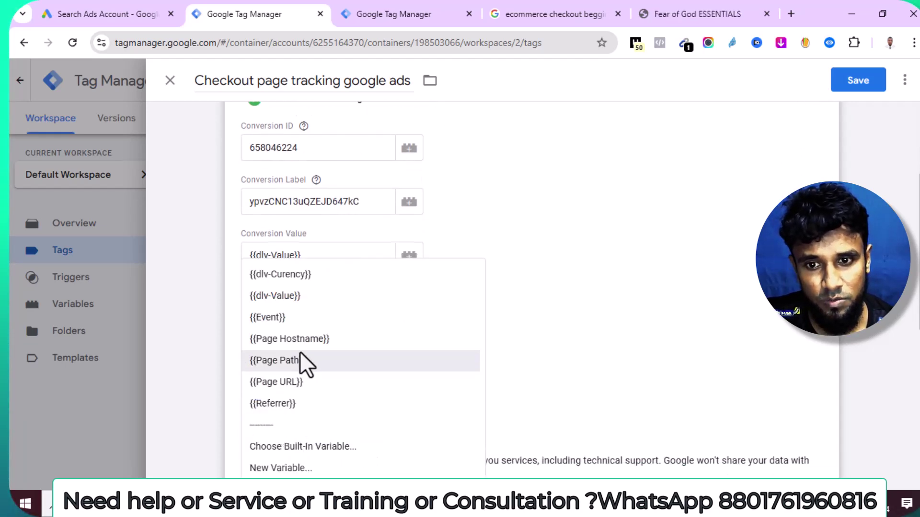
click(311, 273)
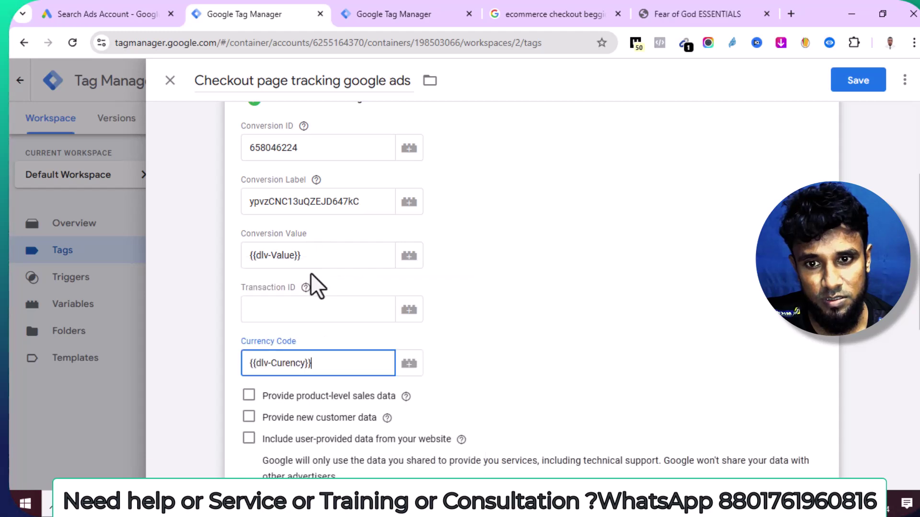
Save the checkout tracking tag without a firing trigger
scroll(479, 312, down, 2)
scroll(482, 313, down, 5)
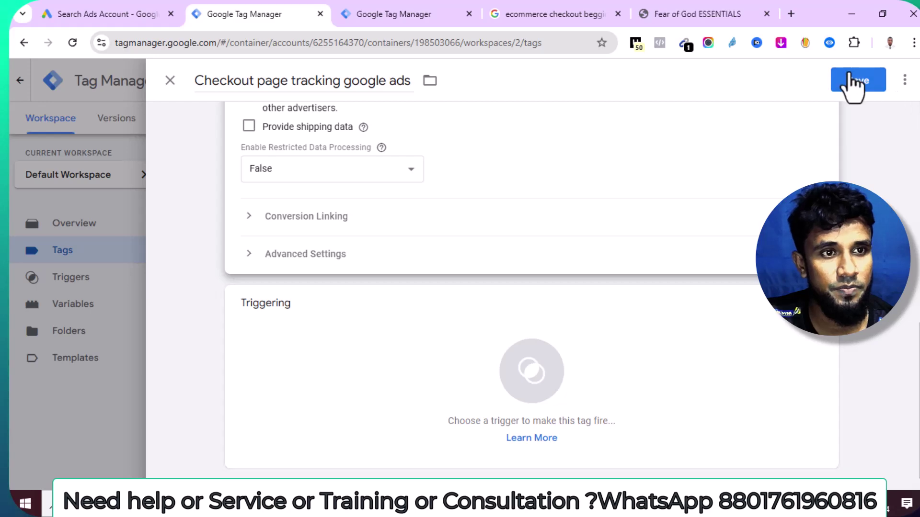
click(857, 82)
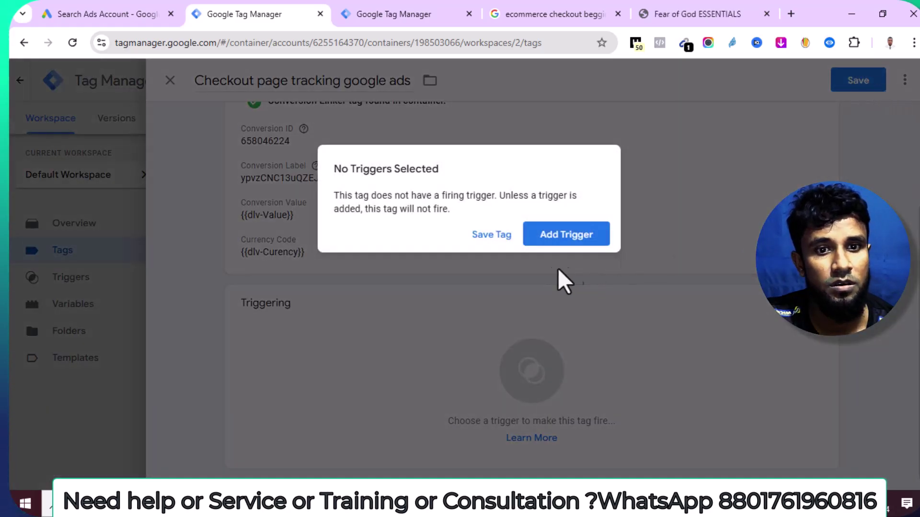
click(498, 238)
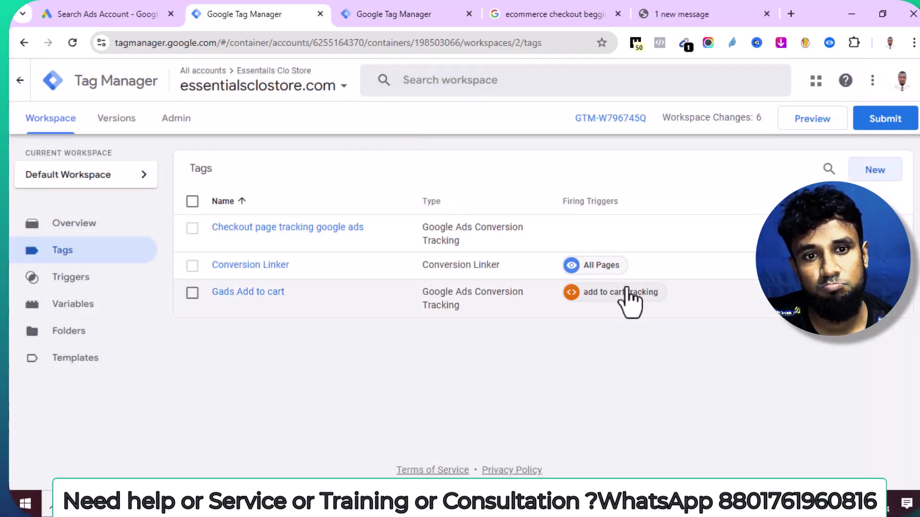
click(63, 280)
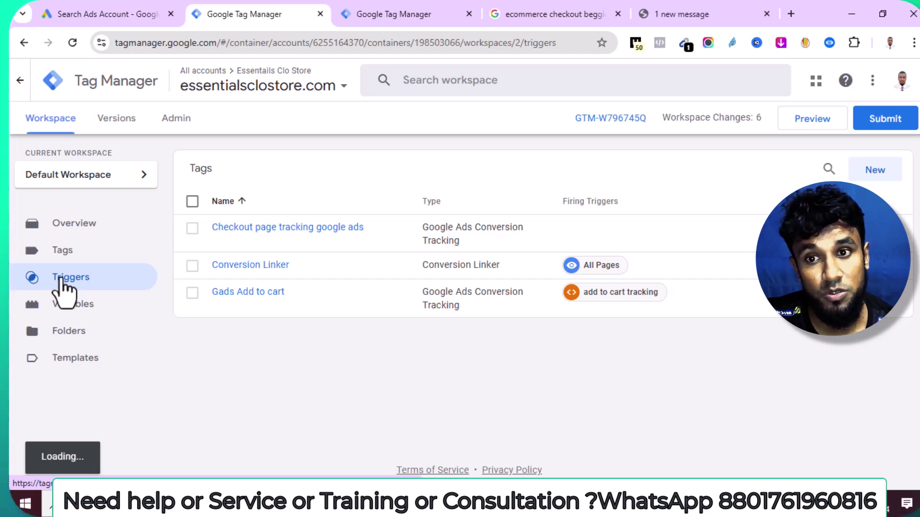
click(434, 14)
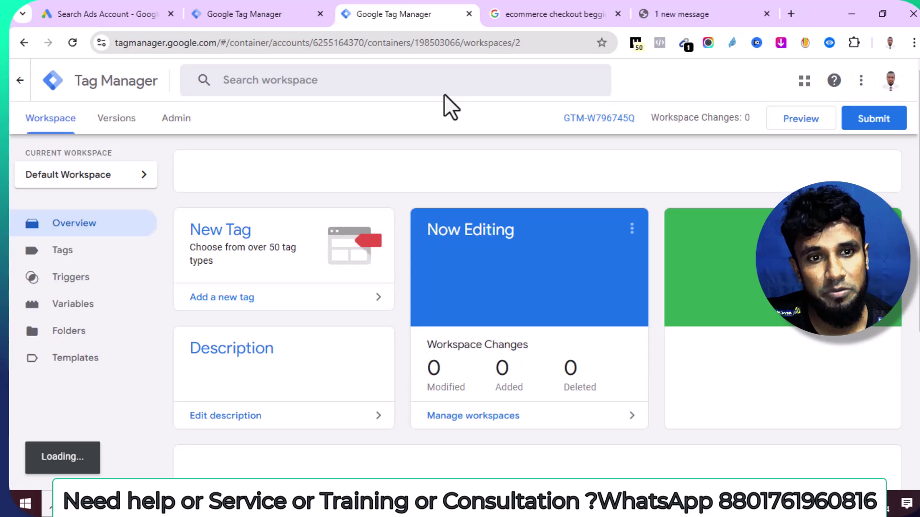
click(798, 125)
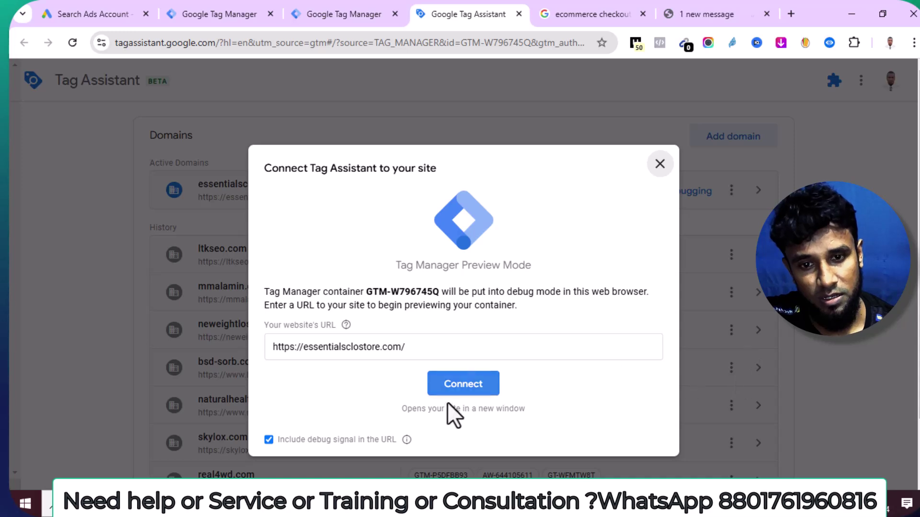
click(454, 389)
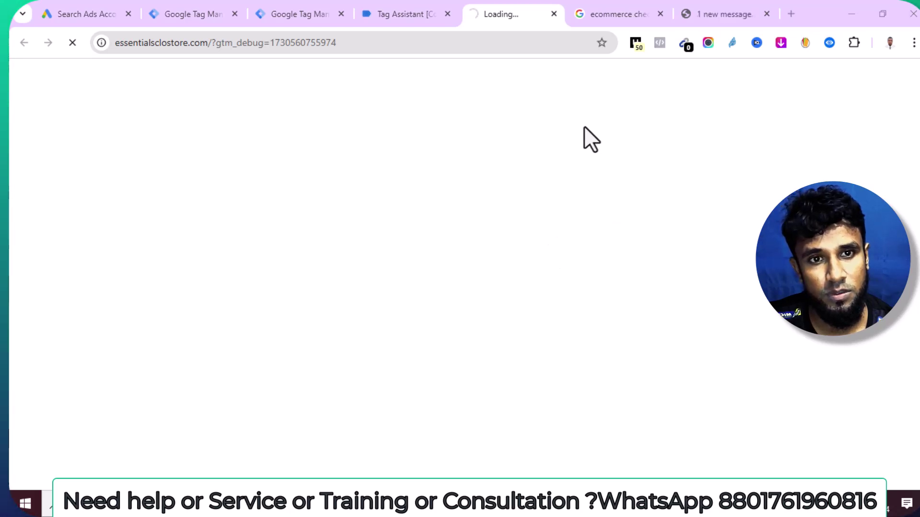
scroll(727, 208, down, 3)
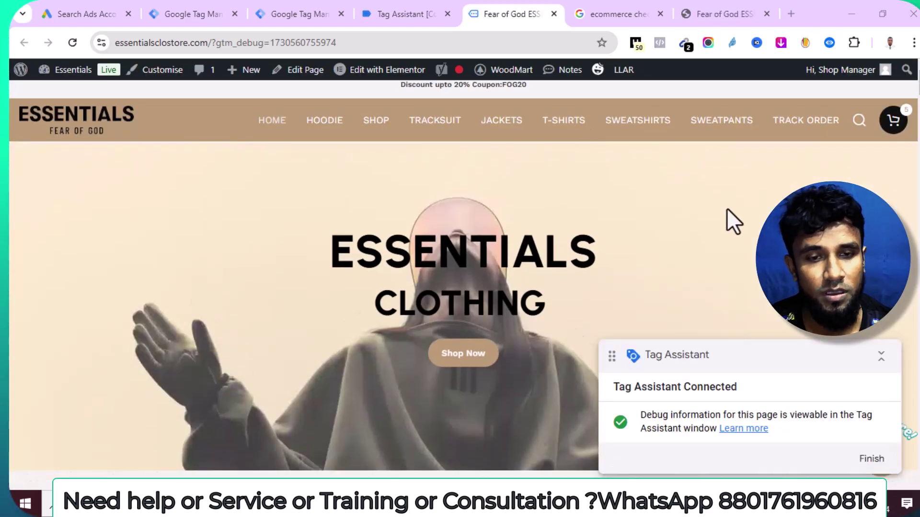
scroll(726, 208, up, 3)
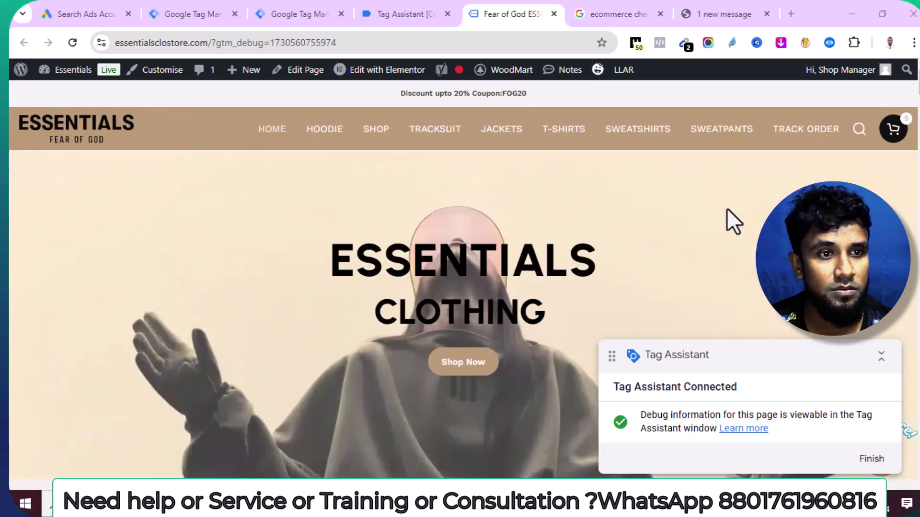
Open the store's shopping cart, proceed to checkout and look through the checkout page
click(893, 128)
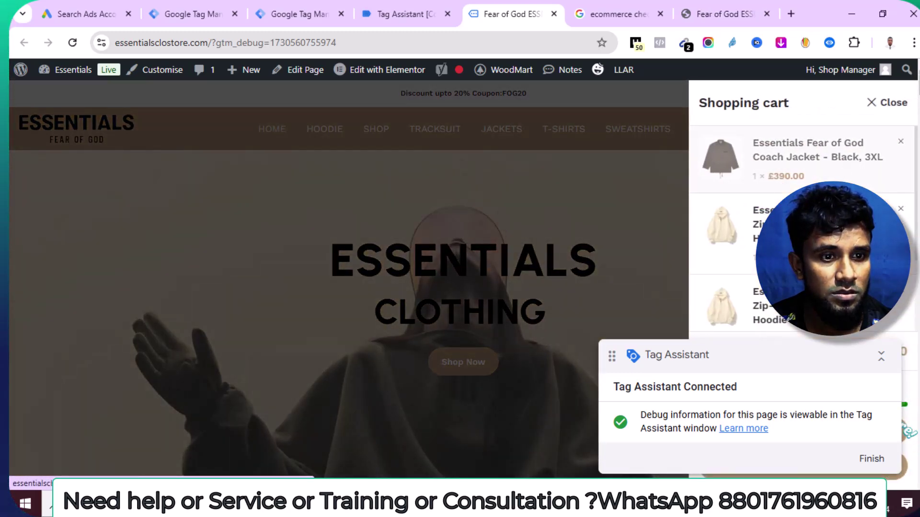
drag(763, 357, 453, 337)
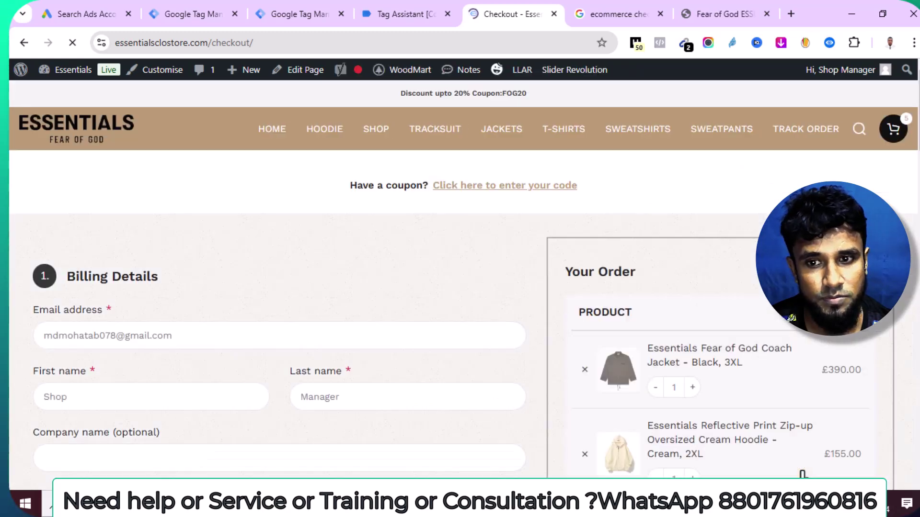
scroll(407, 277, down, 15)
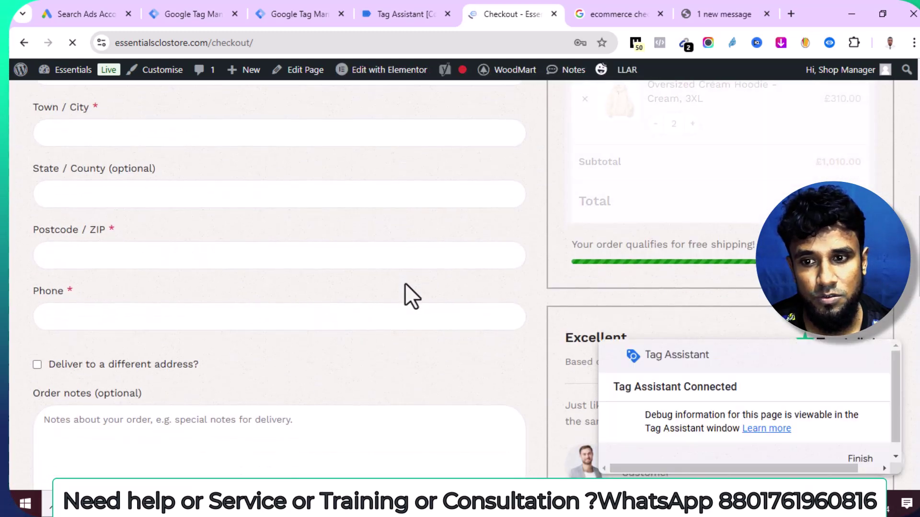
scroll(404, 285, down, 3)
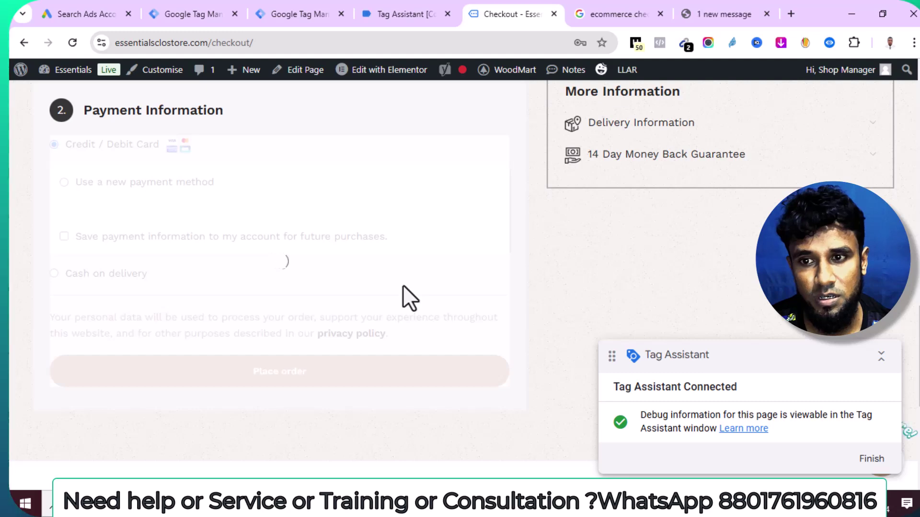
scroll(403, 287, up, 15)
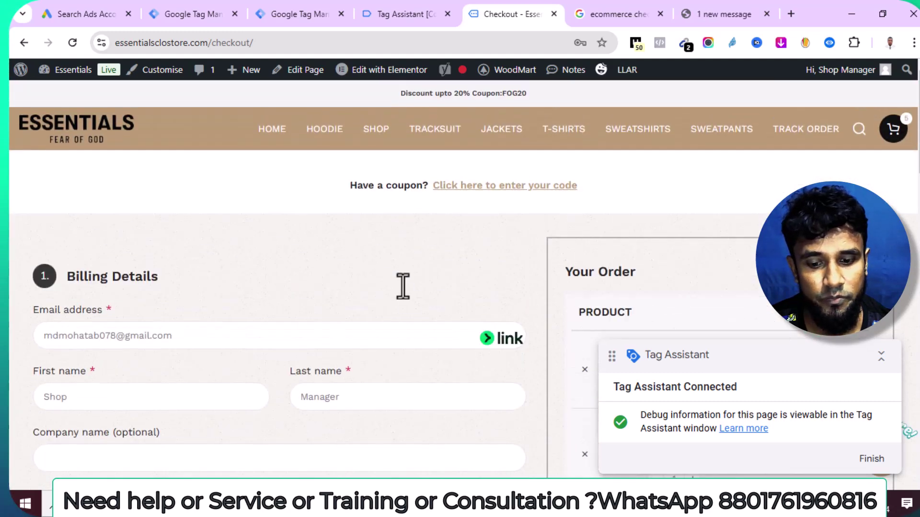
Return to Tag Assistant, continue past the connection notice and inspect the home page's latest view_item_list event
click(422, 12)
click(481, 316)
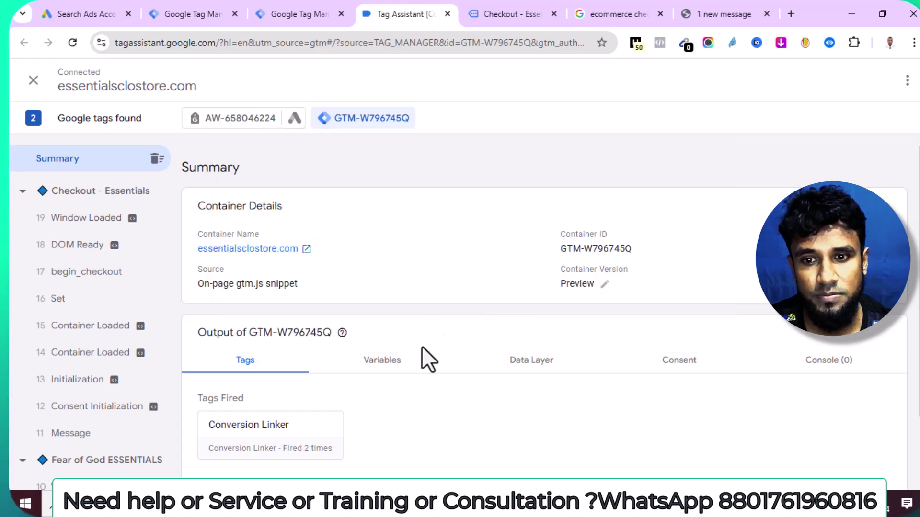
scroll(88, 281, down, 5)
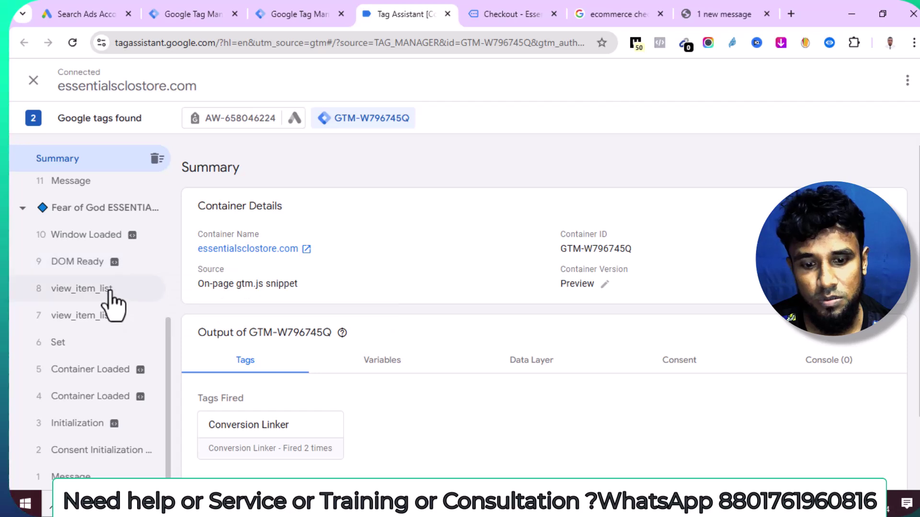
click(110, 290)
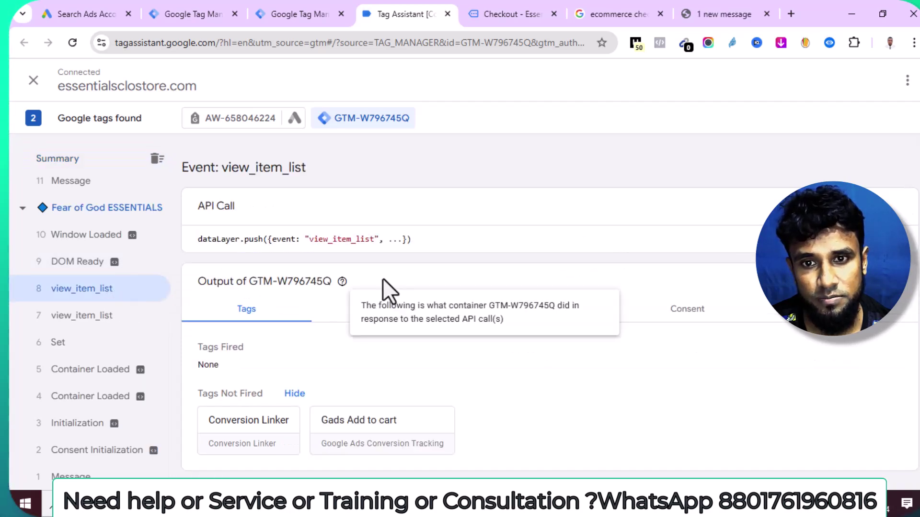
Show the variables of the checkout page's begin_checkout event and copy the _event value begin_checkout
scroll(92, 281, up, 4)
scroll(91, 270, up, 2)
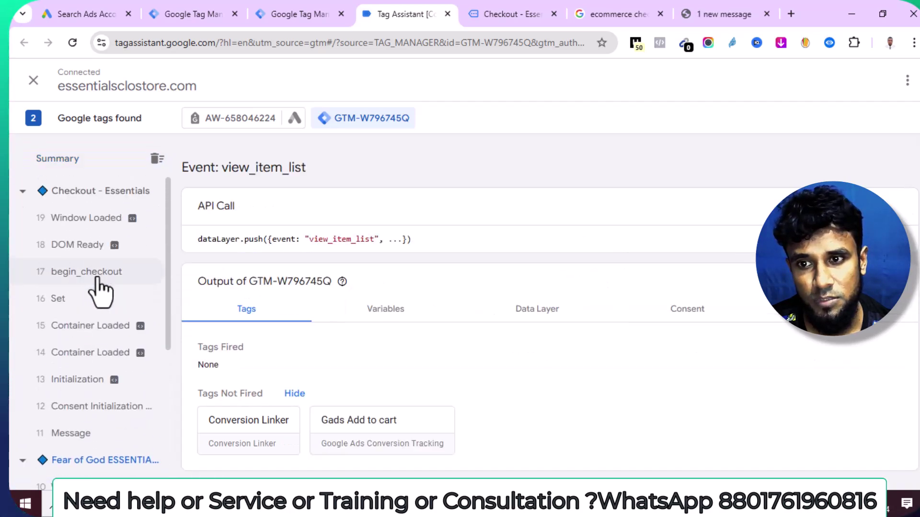
click(99, 277)
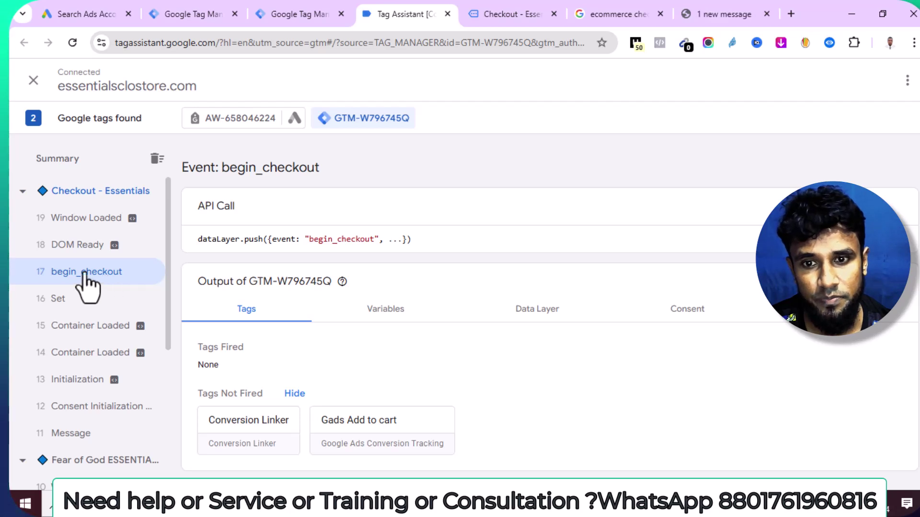
click(407, 317)
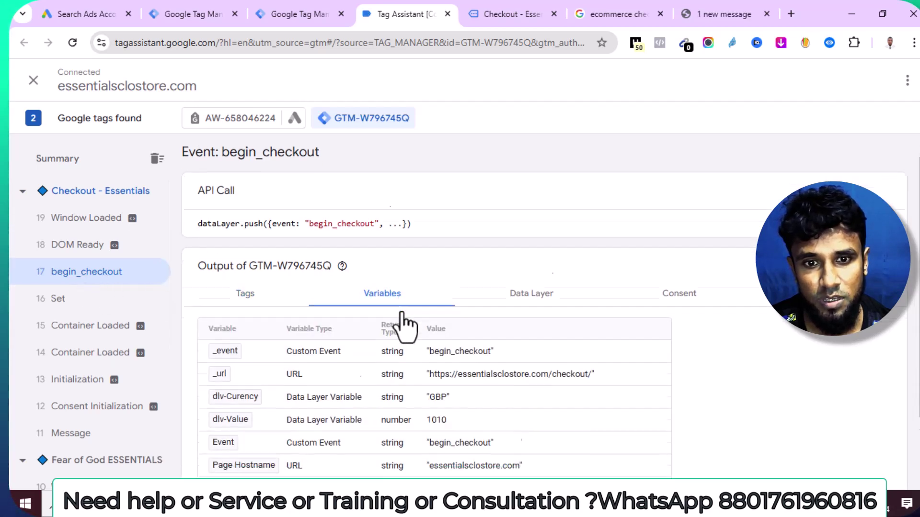
scroll(400, 321, down, 1)
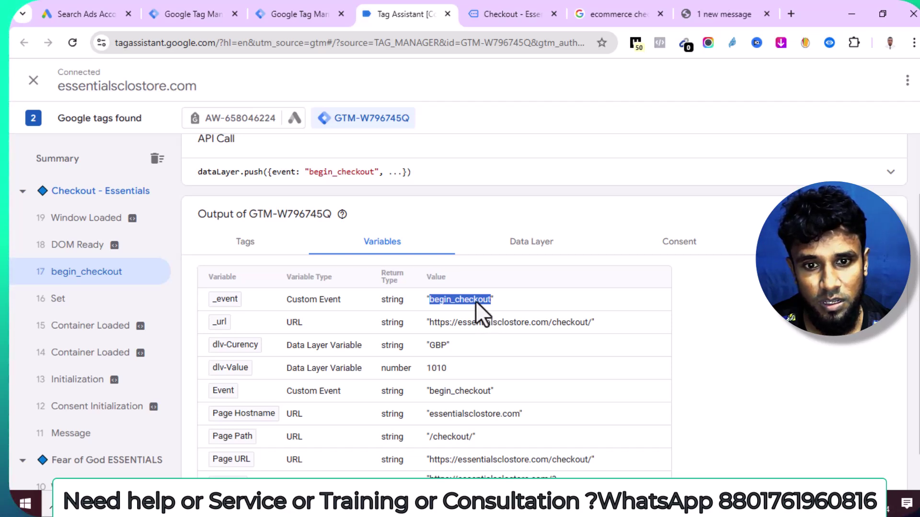
right_click(474, 301)
click(513, 317)
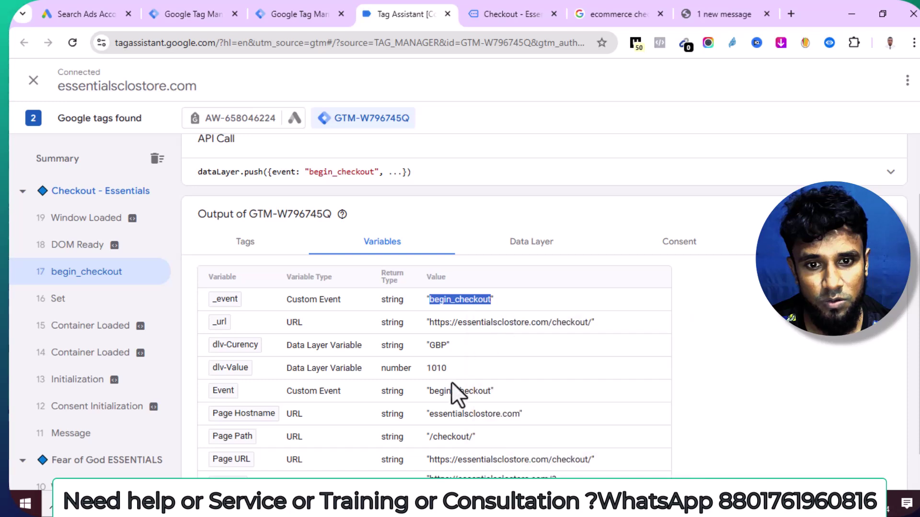
Compare the dlv-Value of the begin_checkout event with the order total on the checkout page
double_click(434, 368)
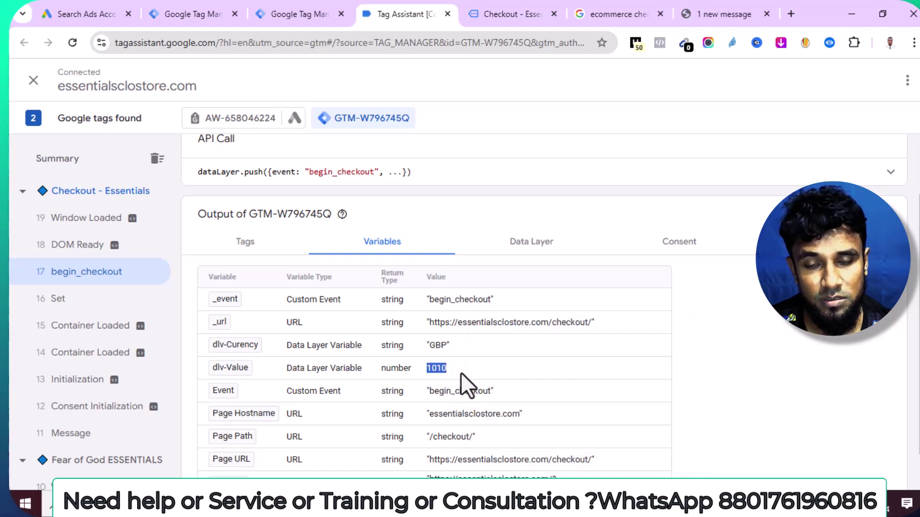
click(517, 10)
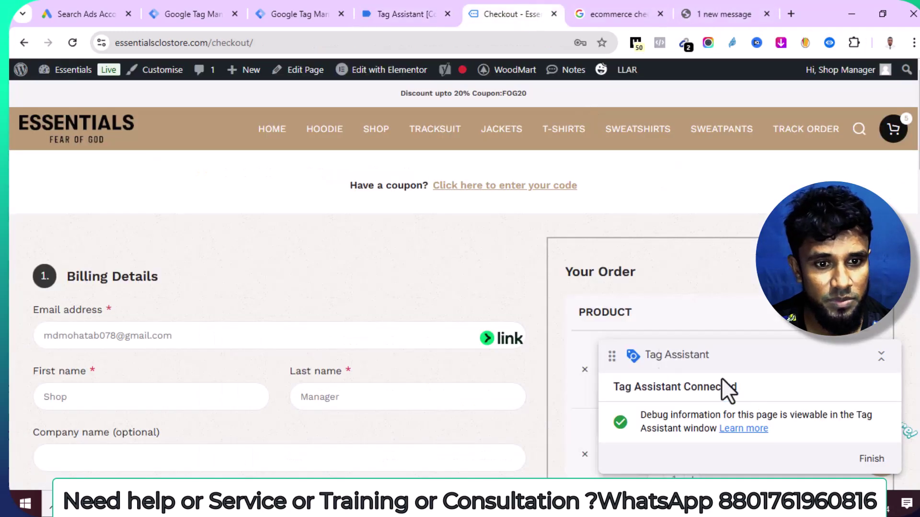
scroll(411, 339, down, 12)
scroll(410, 340, up, 3)
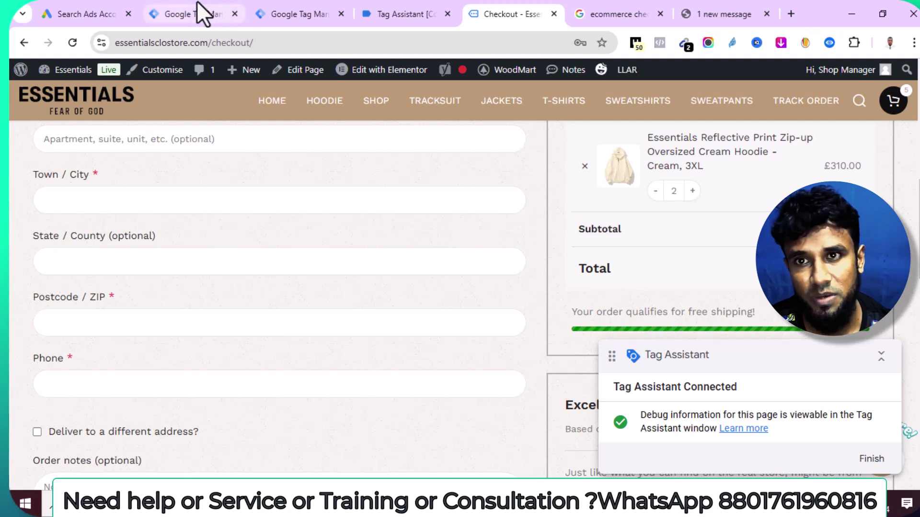
Create a new trigger in the Tag Manager workspace and name it Begin checkout trigger
click(192, 14)
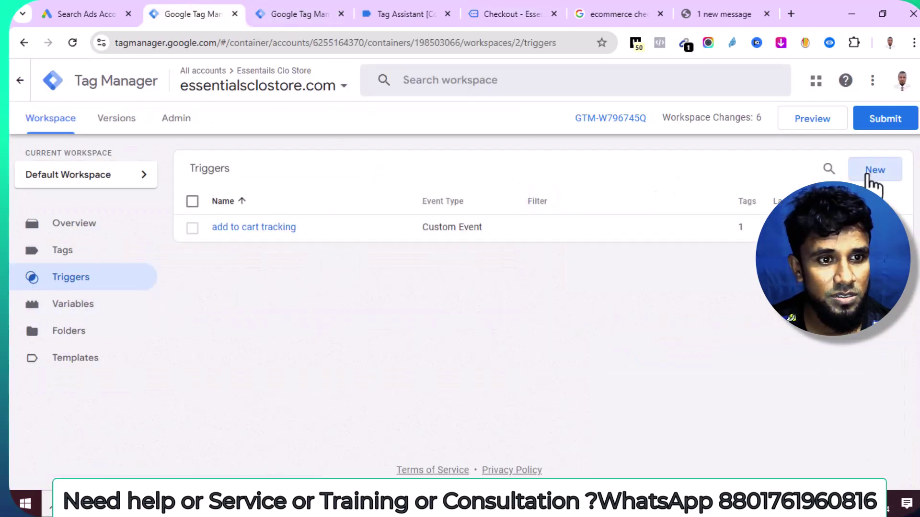
click(874, 171)
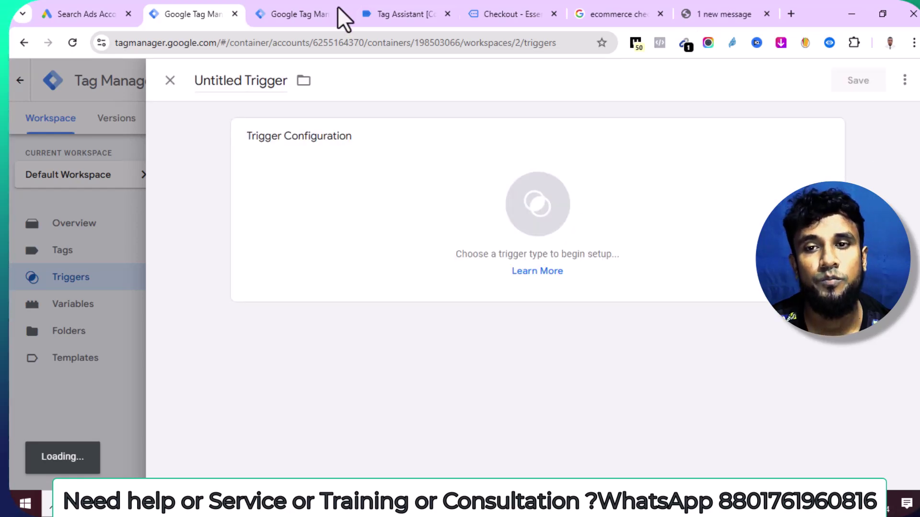
triple_click(246, 85)
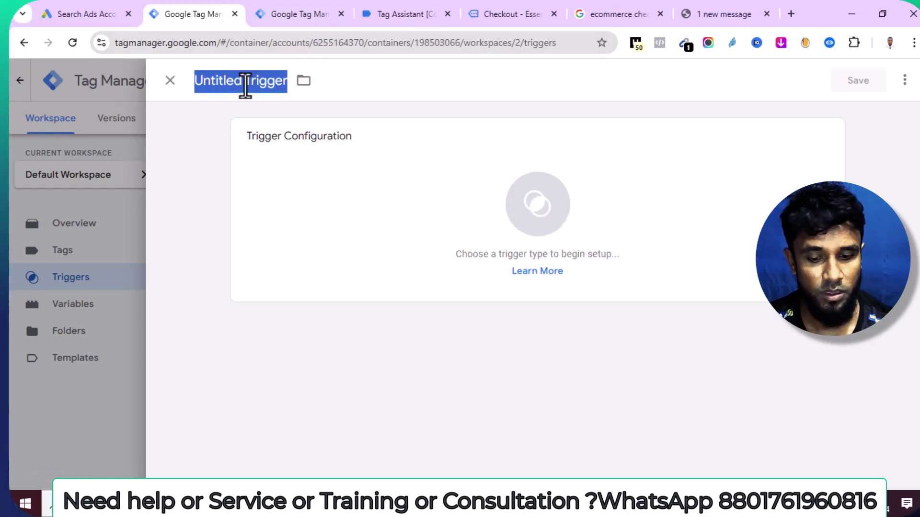
key(BackSpace)
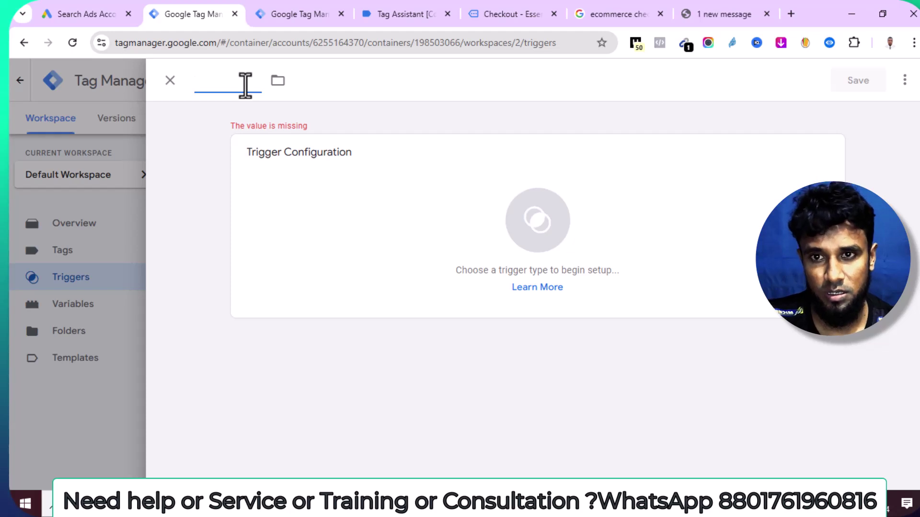
text(Begin checko)
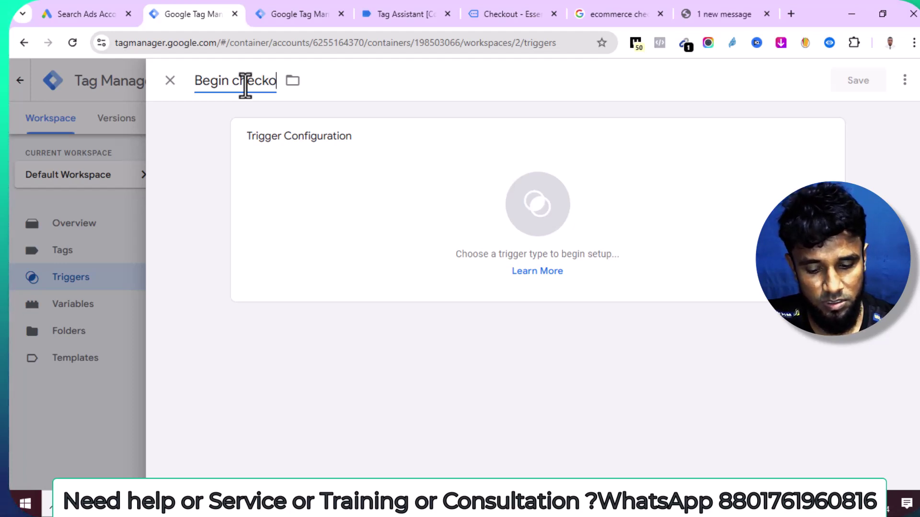
text(ut trigger)
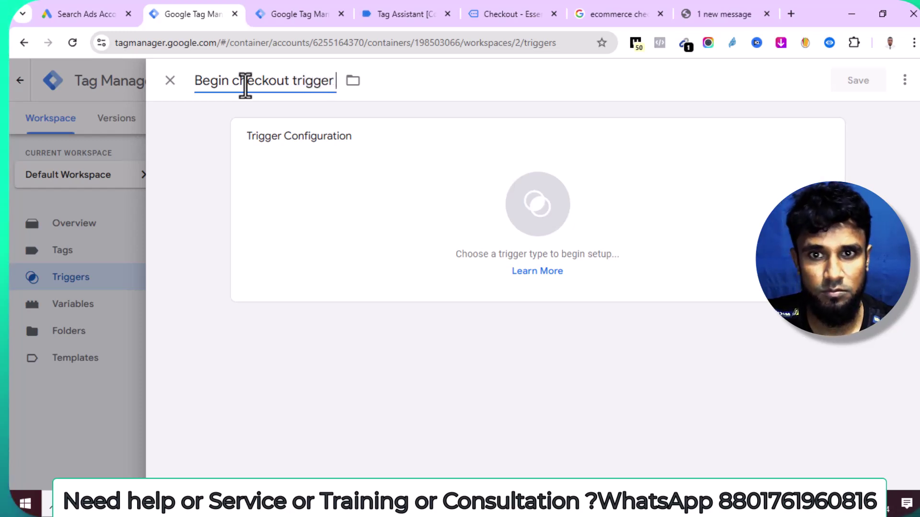
Make the trigger a Custom Event with event name begin_checkout, firing on all custom events, and save it
click(363, 261)
scroll(708, 354, down, 3)
scroll(709, 354, down, 4)
click(610, 370)
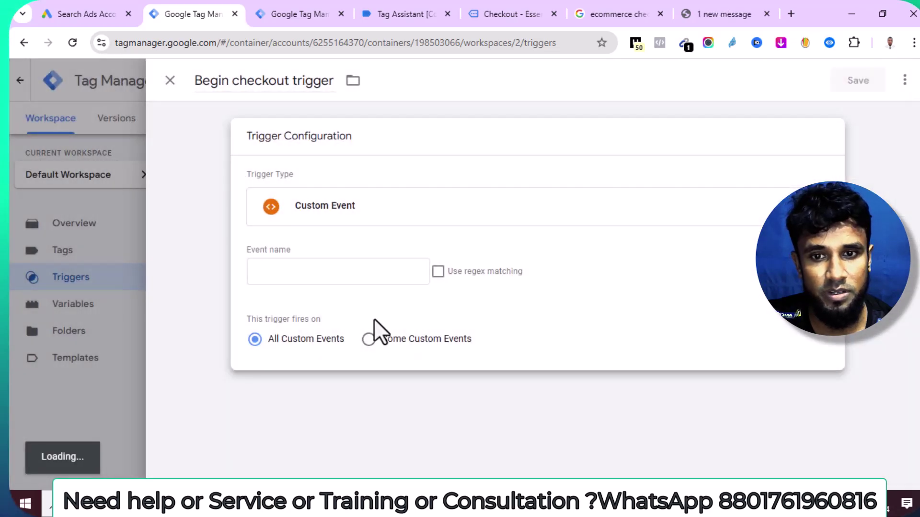
click(381, 272)
text(begin_checkout)
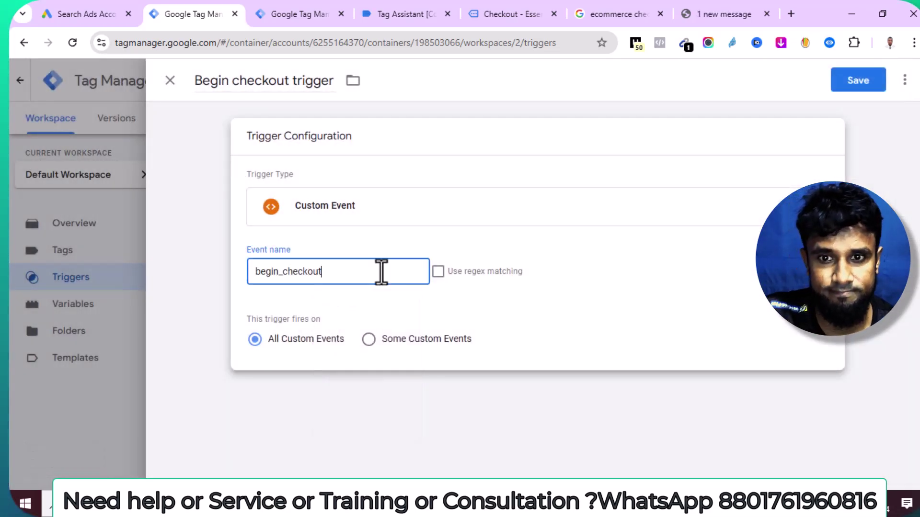
click(877, 85)
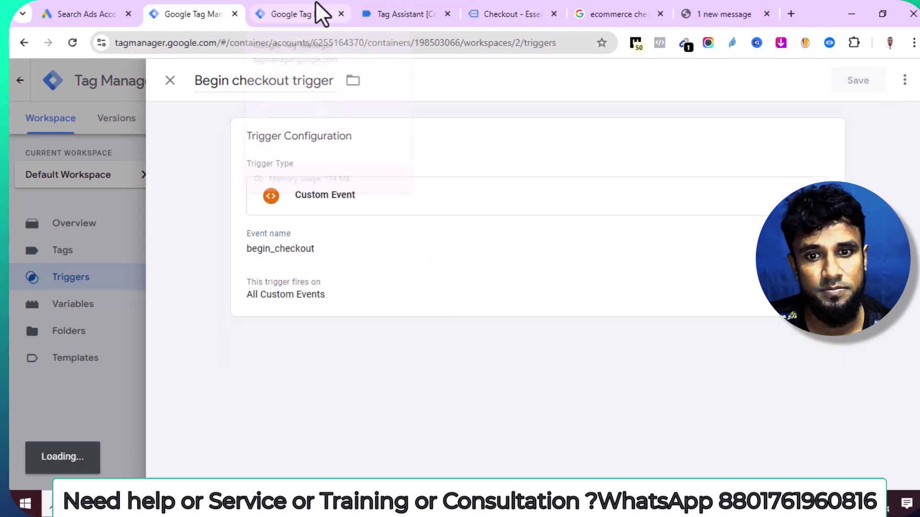
Switch back to Tag Assistant and review the full variables list of the begin_checkout event
click(317, 7)
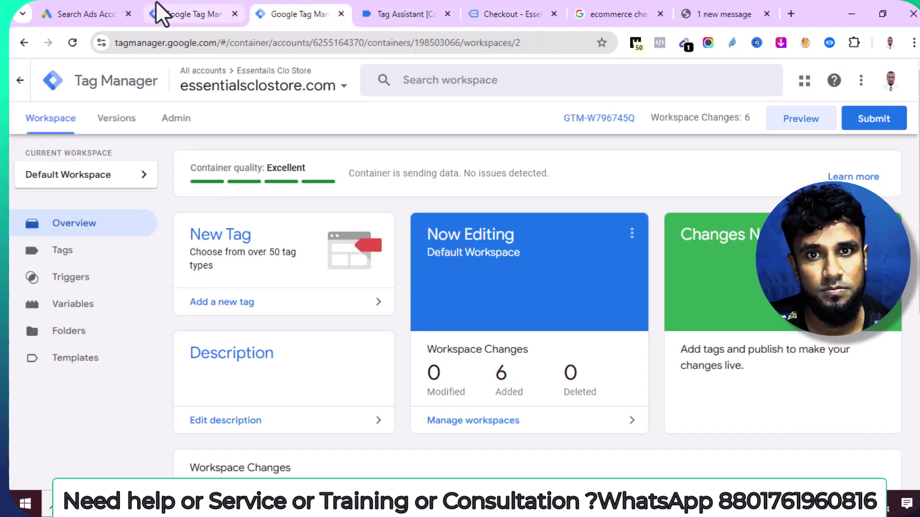
click(183, 13)
click(416, 2)
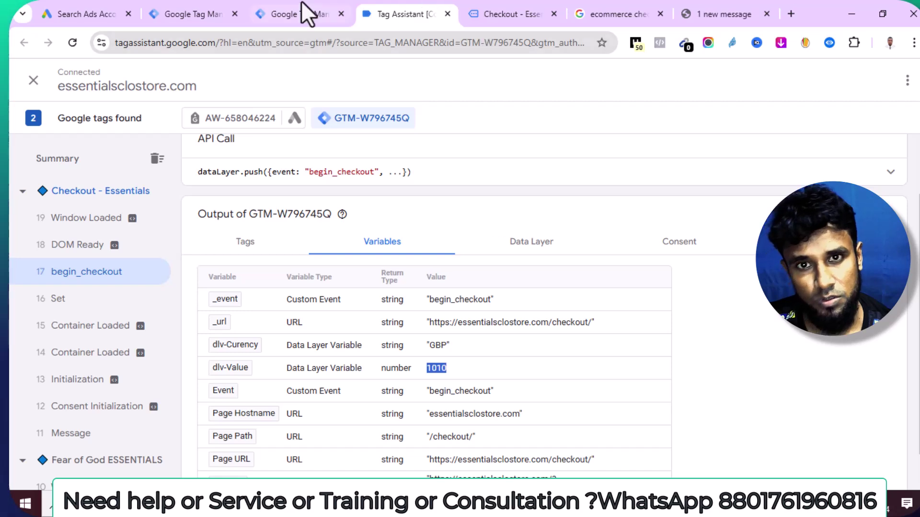
scroll(517, 332, up, 2)
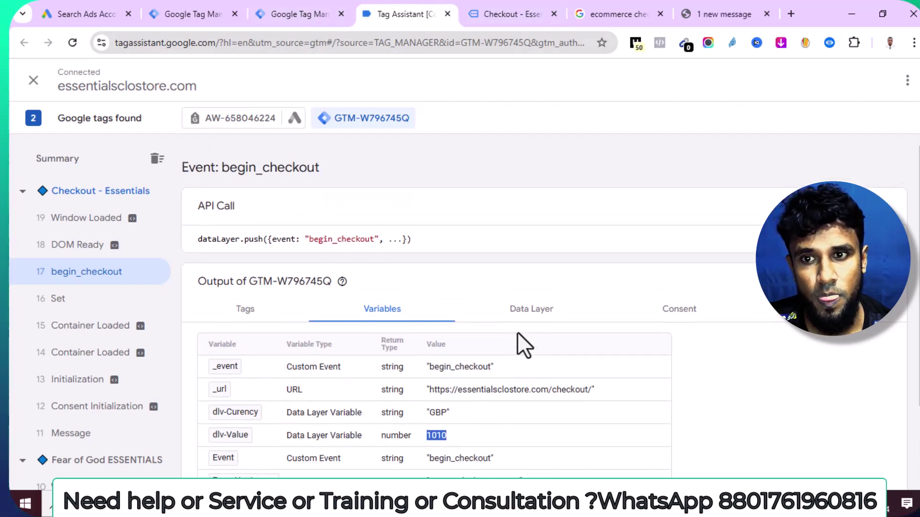
scroll(295, 248, down, 1)
scroll(295, 254, down, 1)
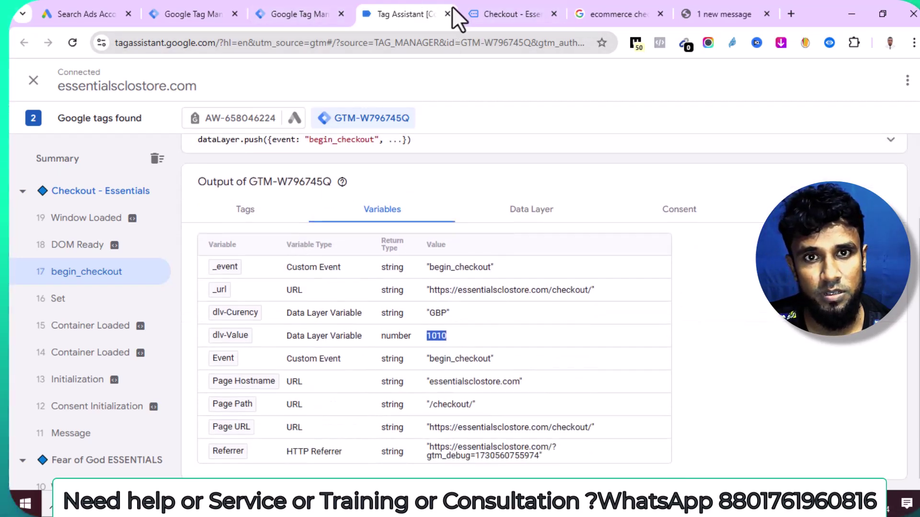
click(319, 11)
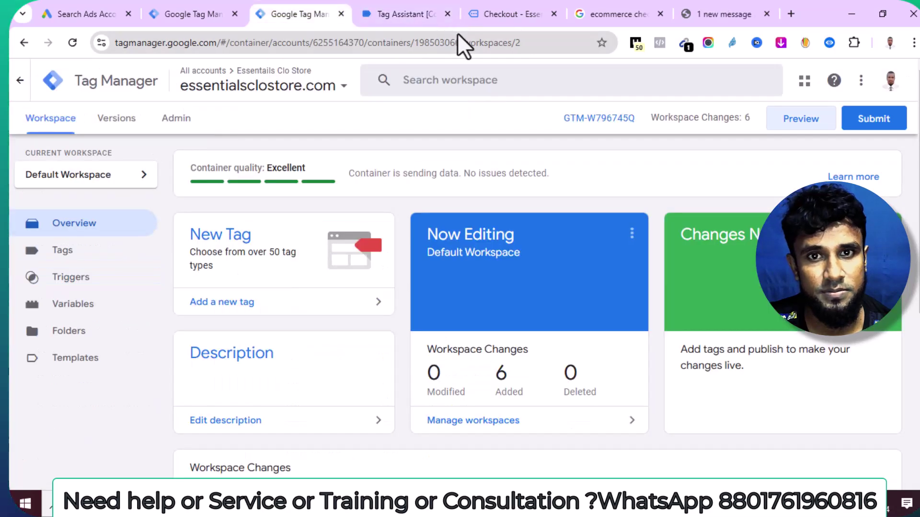
click(446, 14)
click(447, 14)
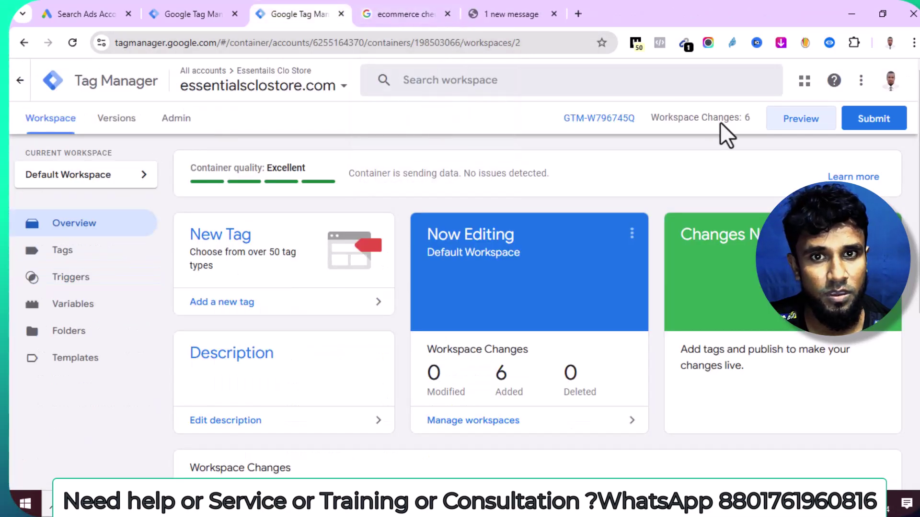
click(808, 124)
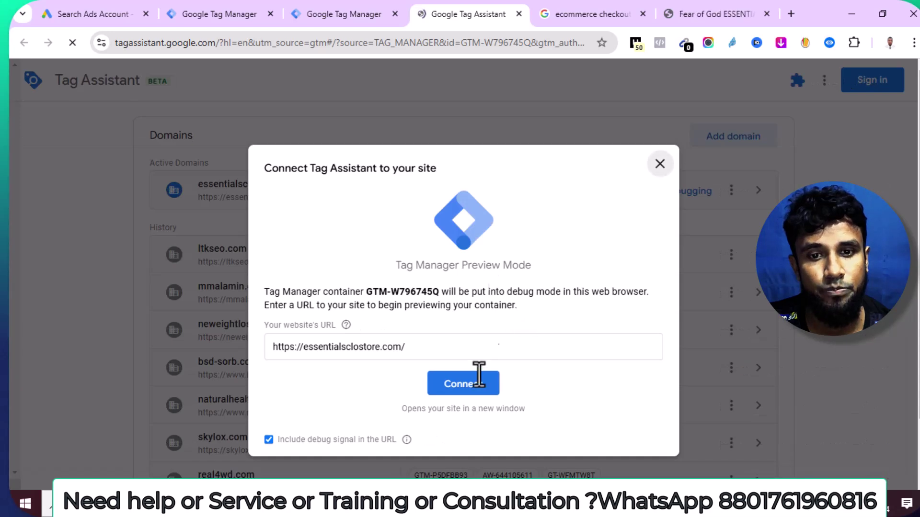
click(472, 386)
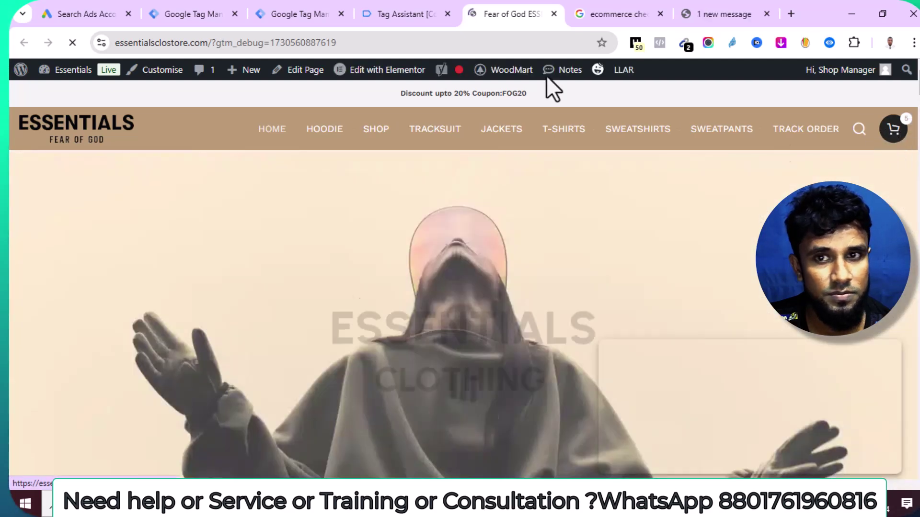
Continue into the new Tag Assistant debug session and check which tags fired and which did not
click(380, 11)
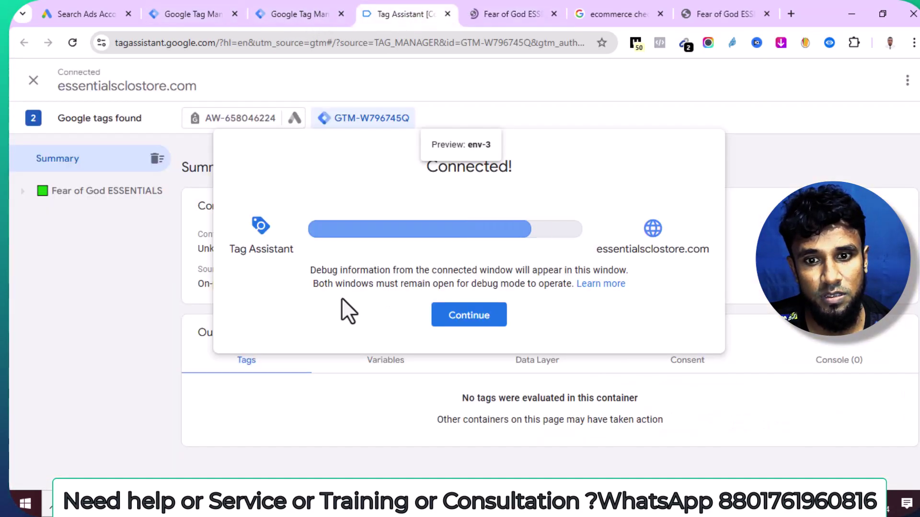
click(489, 330)
scroll(401, 382, down, 2)
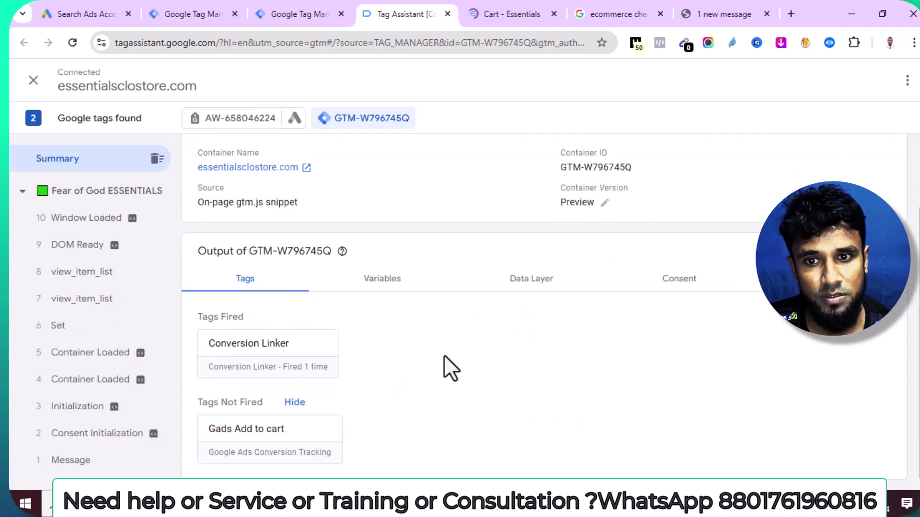
Return to the Tag Manager workspace, review the Begin checkout trigger's configuration, and bring up the container's tag list
scroll(267, 330, up, 2)
scroll(268, 328, down, 2)
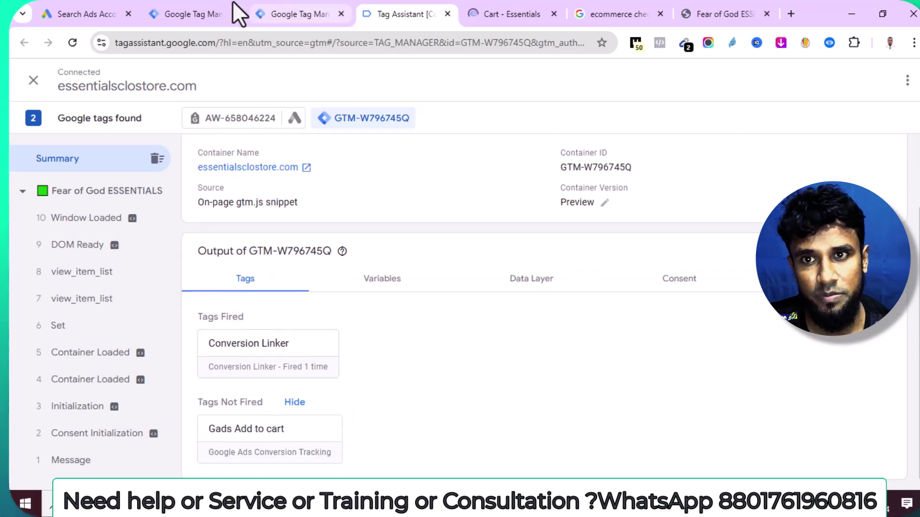
click(210, 15)
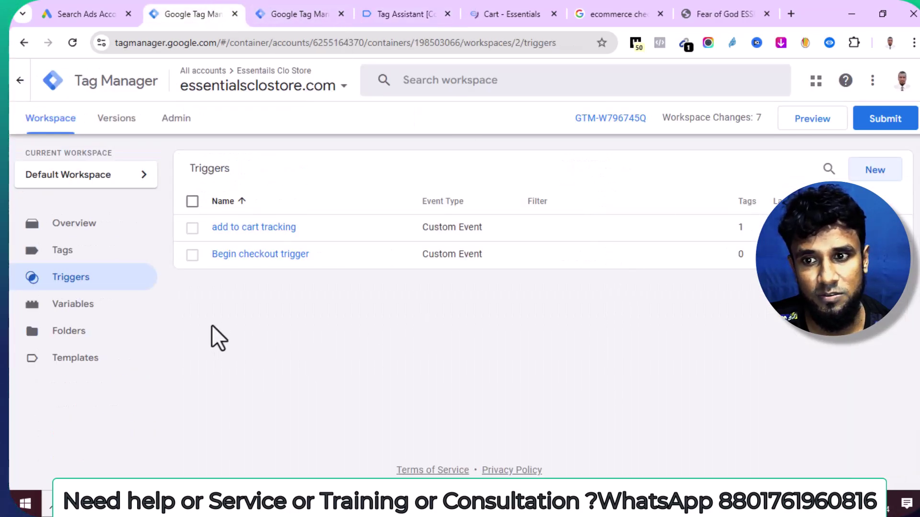
click(77, 256)
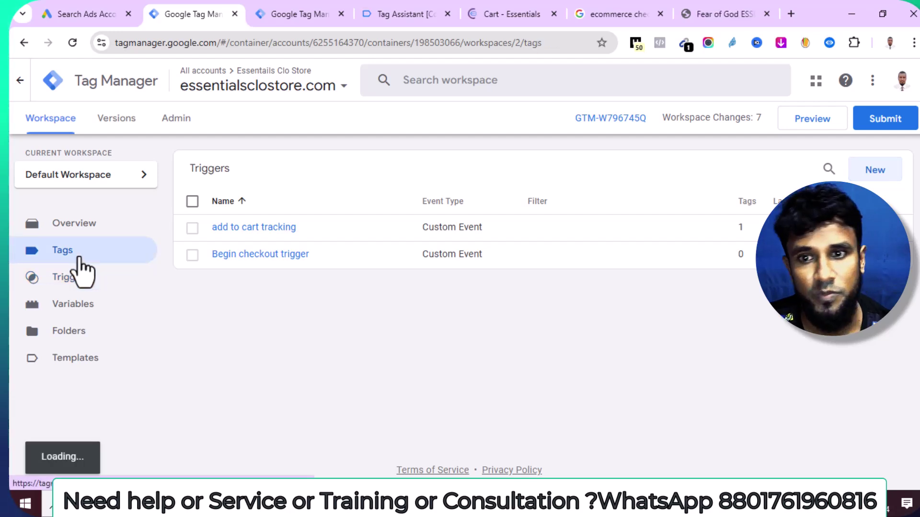
click(260, 254)
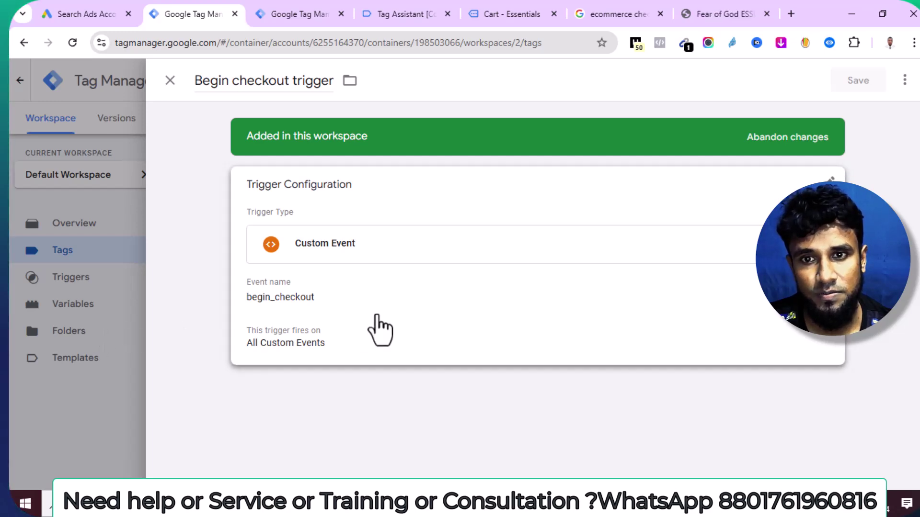
click(105, 259)
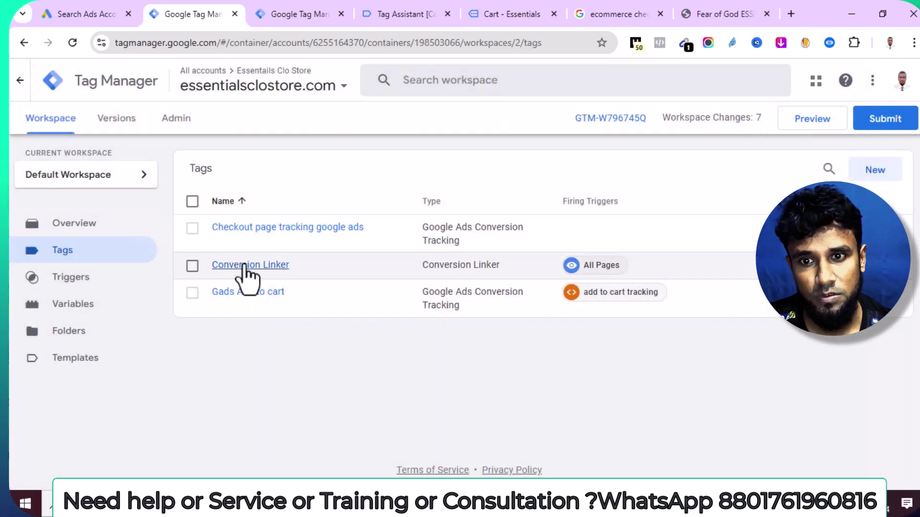
Assign the Begin checkout trigger as the firing trigger of the Checkout page tracking google ads tag and save the tag
click(267, 229)
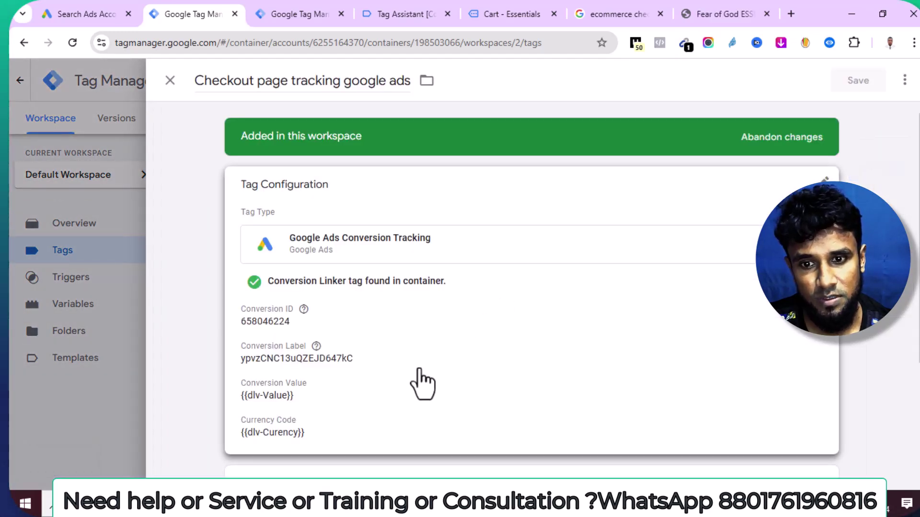
scroll(358, 438, down, 4)
click(359, 416)
click(252, 206)
click(862, 78)
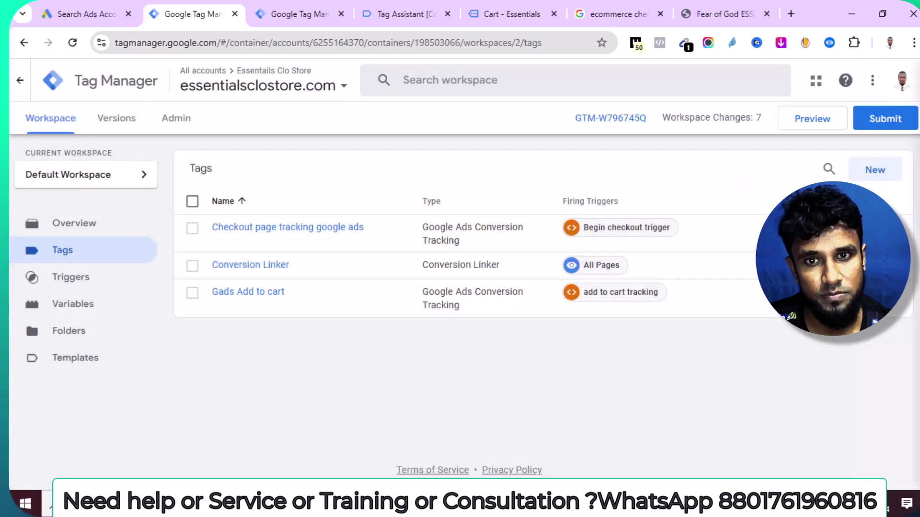
click(447, 14)
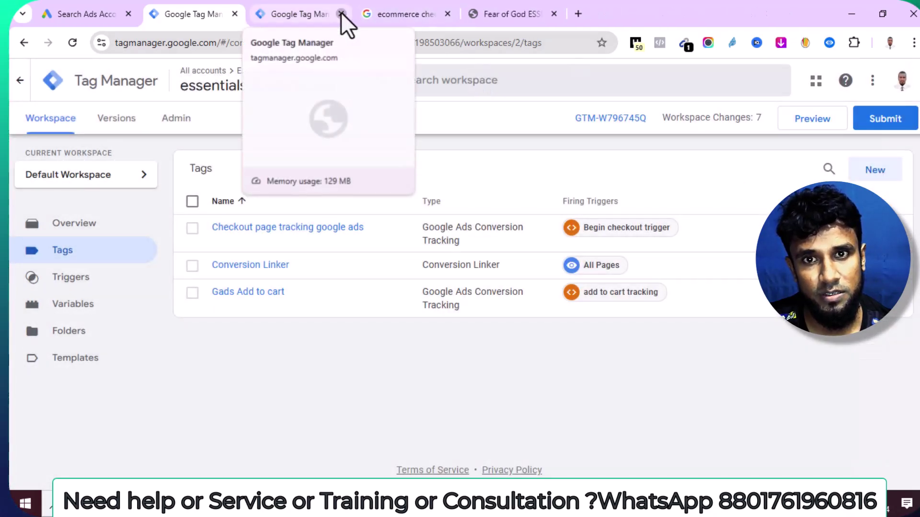
click(807, 126)
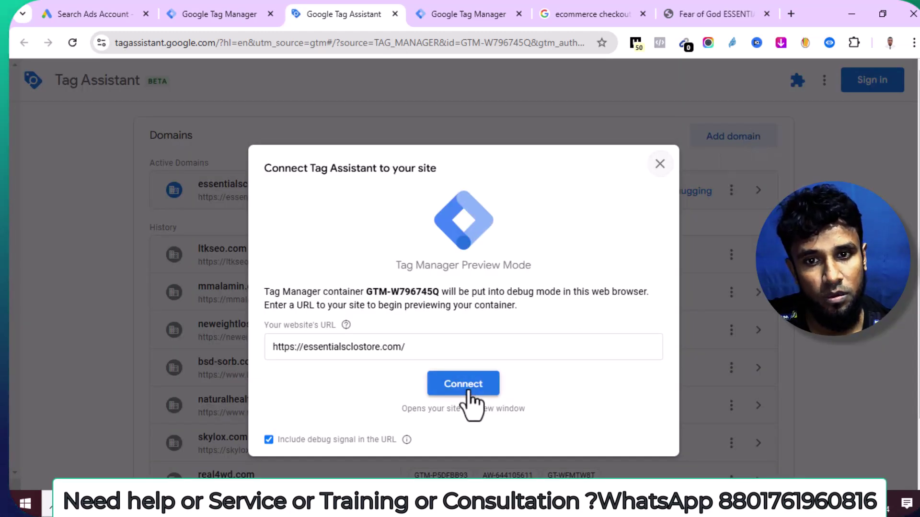
click(468, 390)
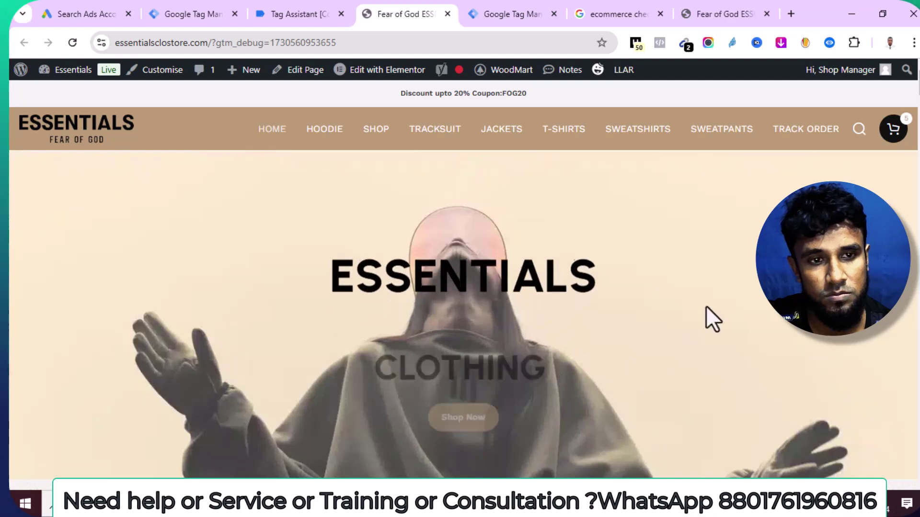
Open the store's shopping cart, then continue into the Tag Assistant debug session and check the fired and unfired tags
mouse_move(884, 72)
click(892, 131)
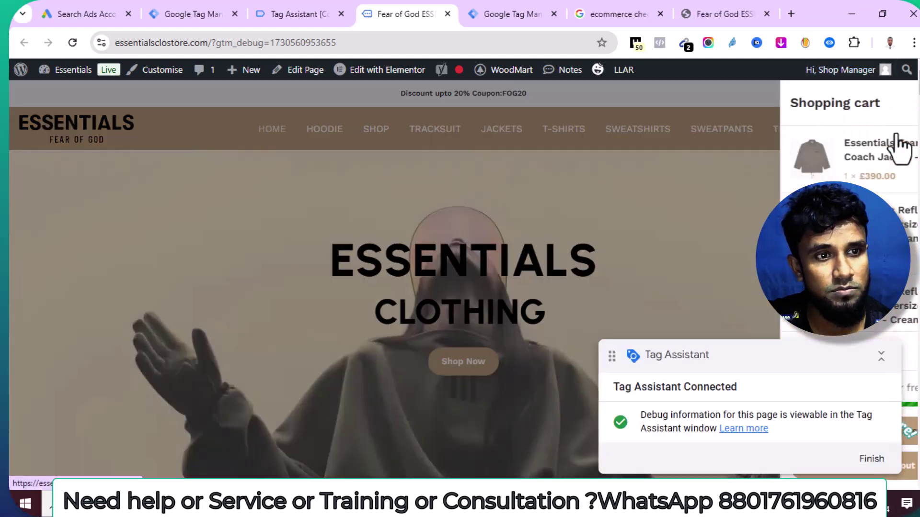
click(298, 12)
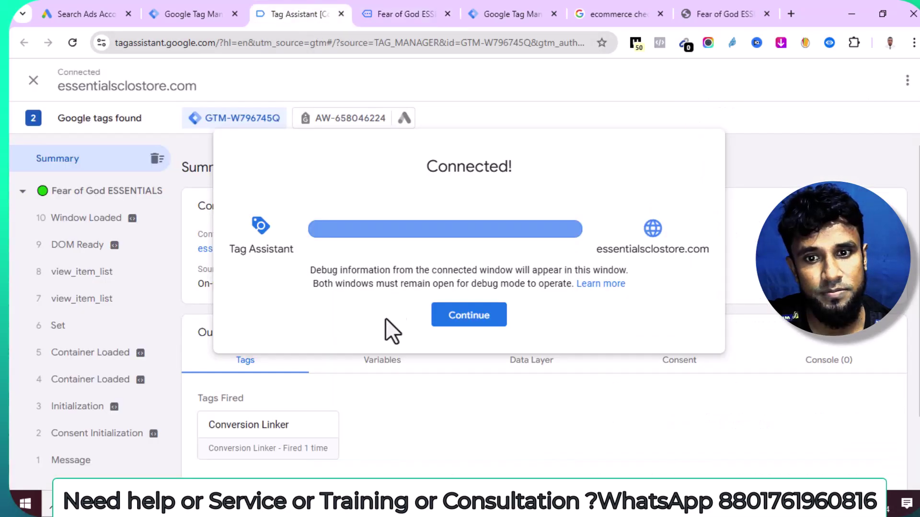
click(500, 317)
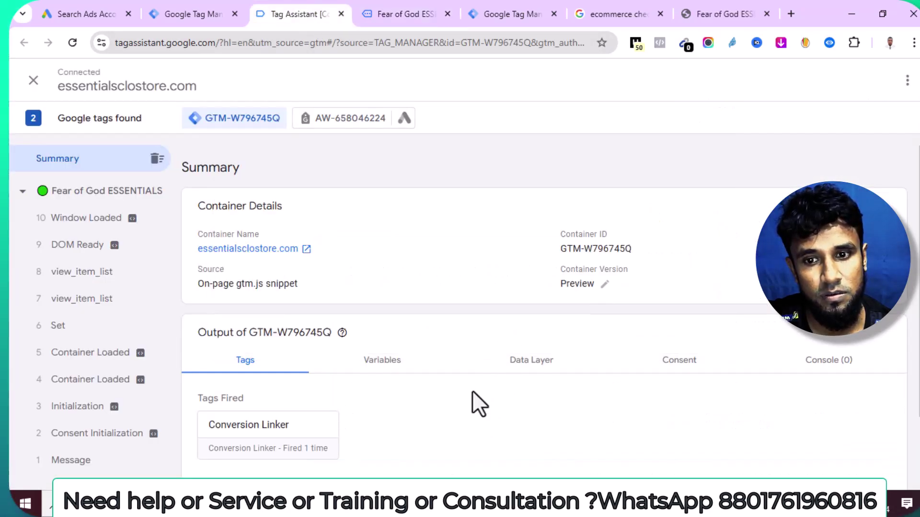
scroll(471, 392, down, 2)
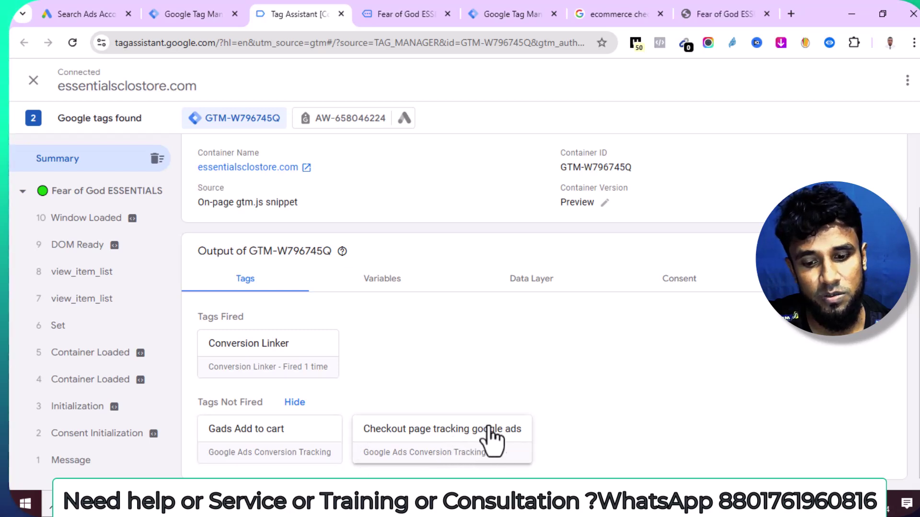
Return to the store tab and proceed from the shopping cart to the checkout page to trigger the begin_checkout event
click(383, 5)
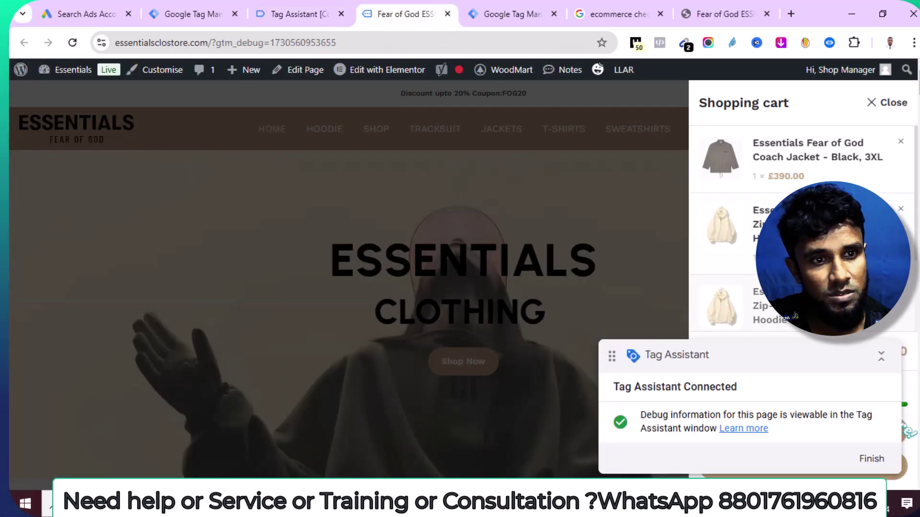
scroll(815, 215, down, 3)
drag(791, 359, 386, 382)
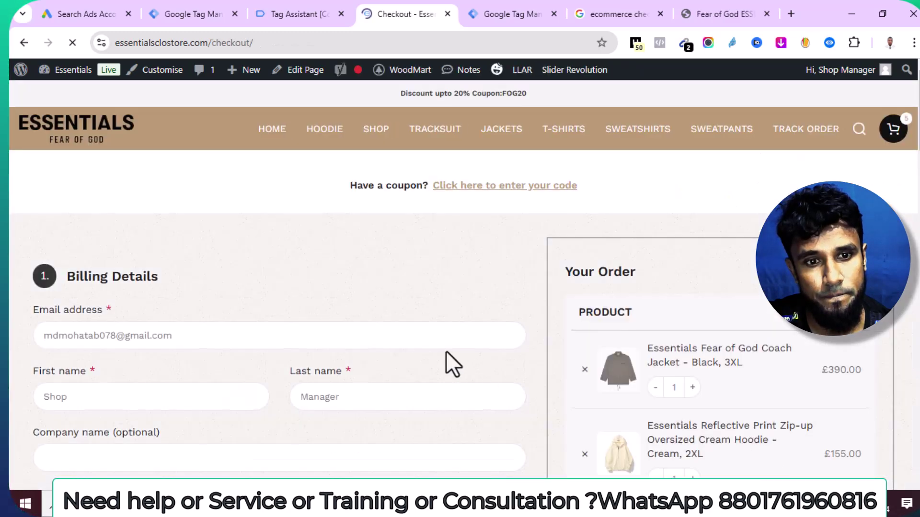
scroll(445, 350, down, 10)
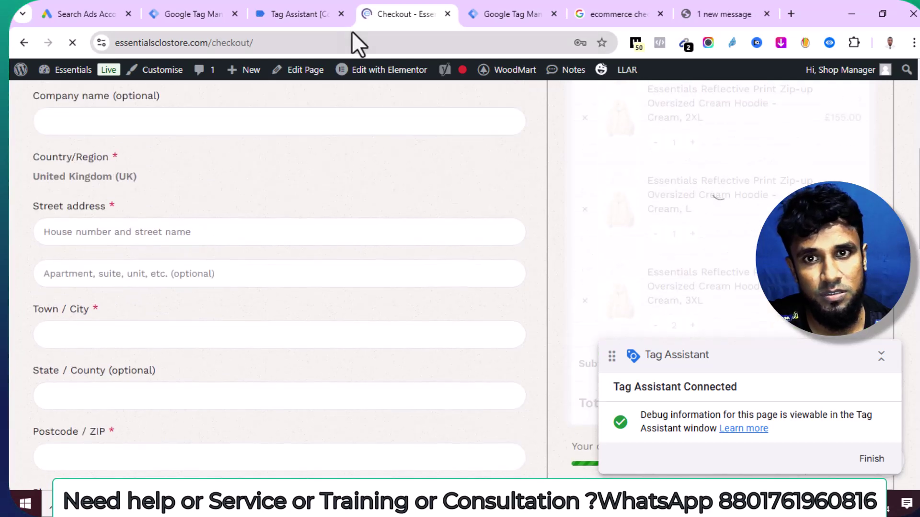
Switch to Tag Assistant and inspect which event and trigger fired the Checkout page tracking google ads tag
click(309, 14)
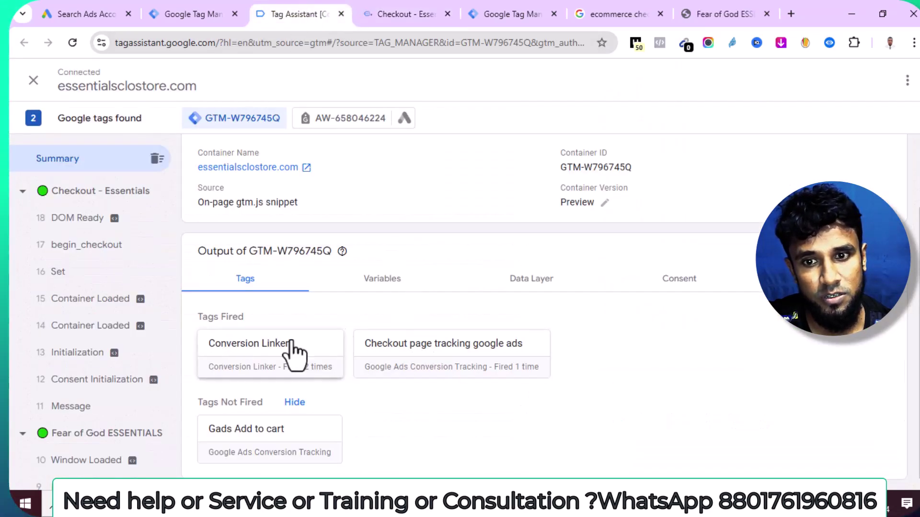
click(448, 367)
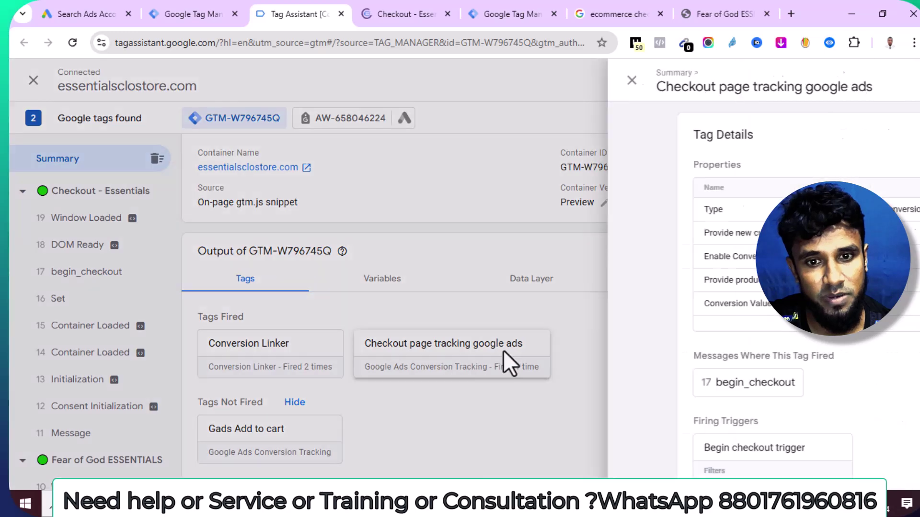
scroll(493, 340, down, 2)
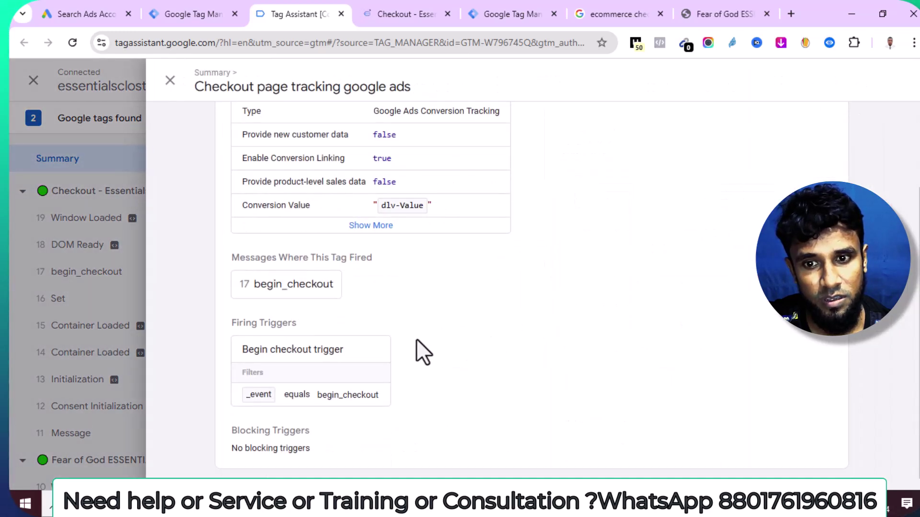
scroll(416, 342, up, 2)
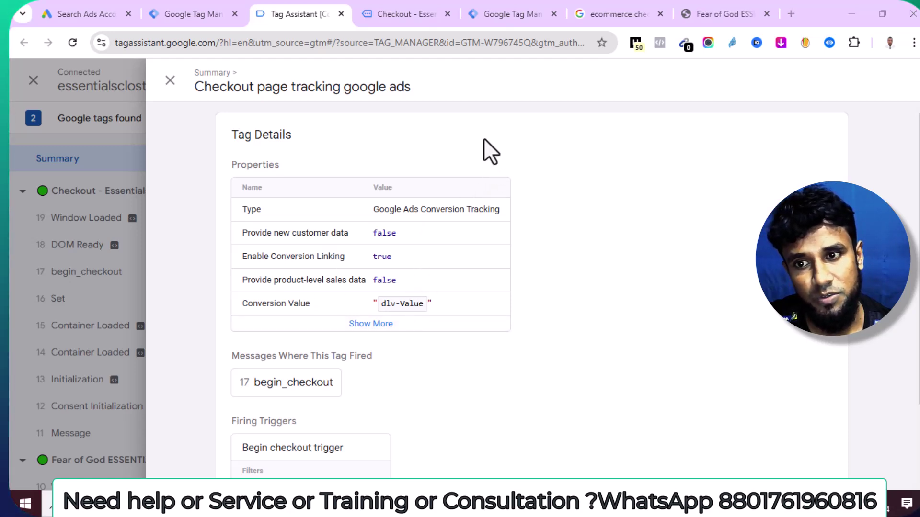
Expand the checkout tag's full property list, review its conversion value, currency code, ID and label, and close the tag details
scroll(421, 266, down, 2)
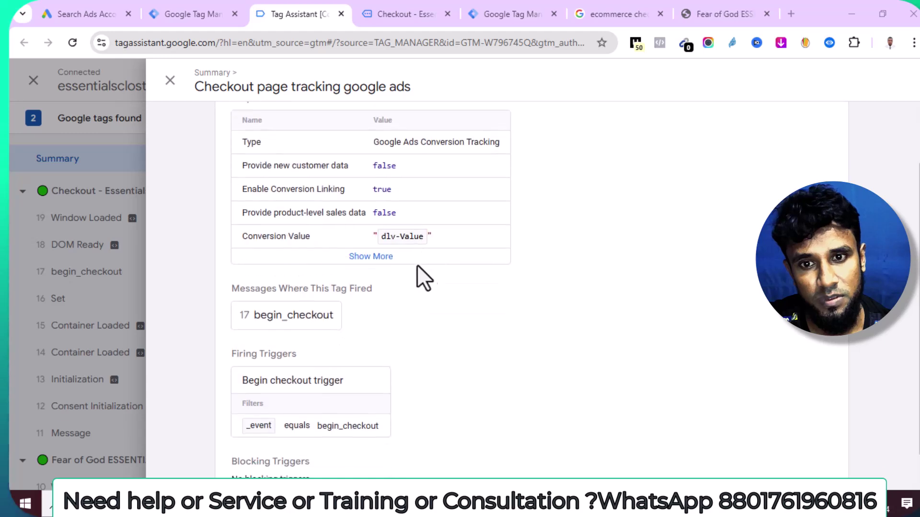
click(382, 259)
scroll(508, 262, down, 1)
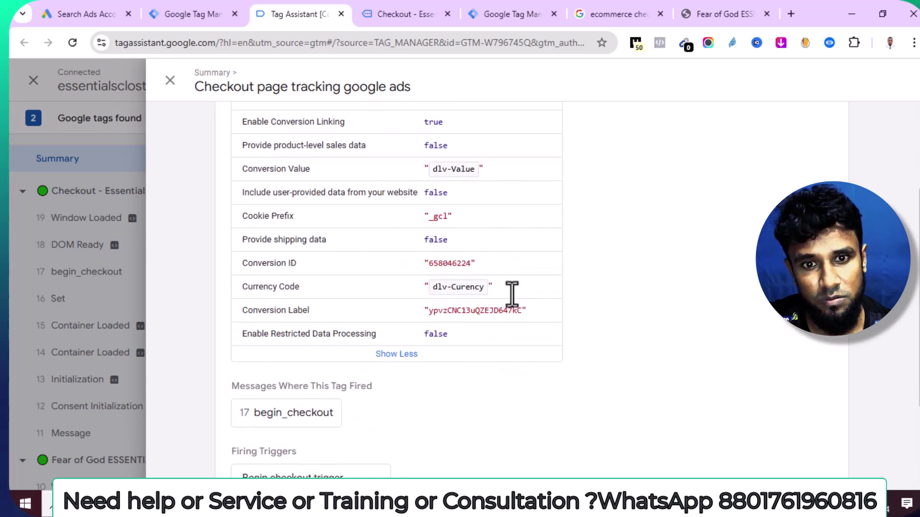
click(84, 398)
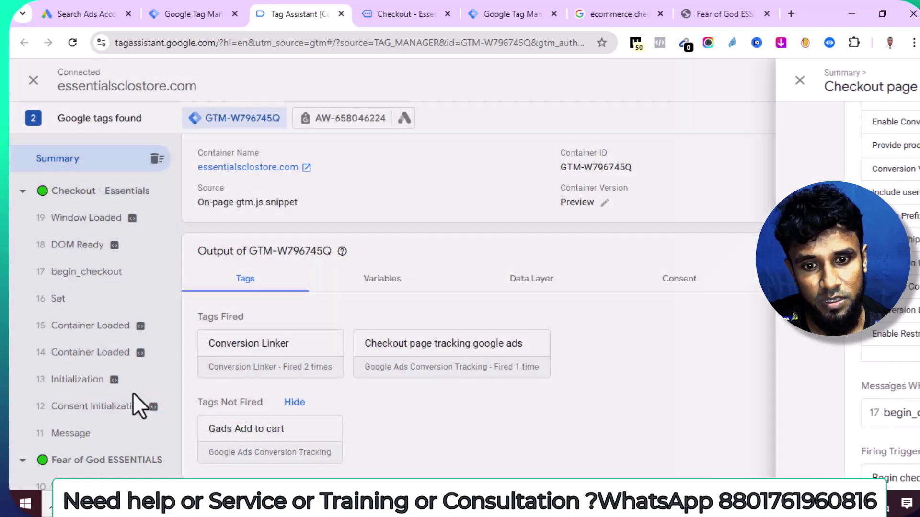